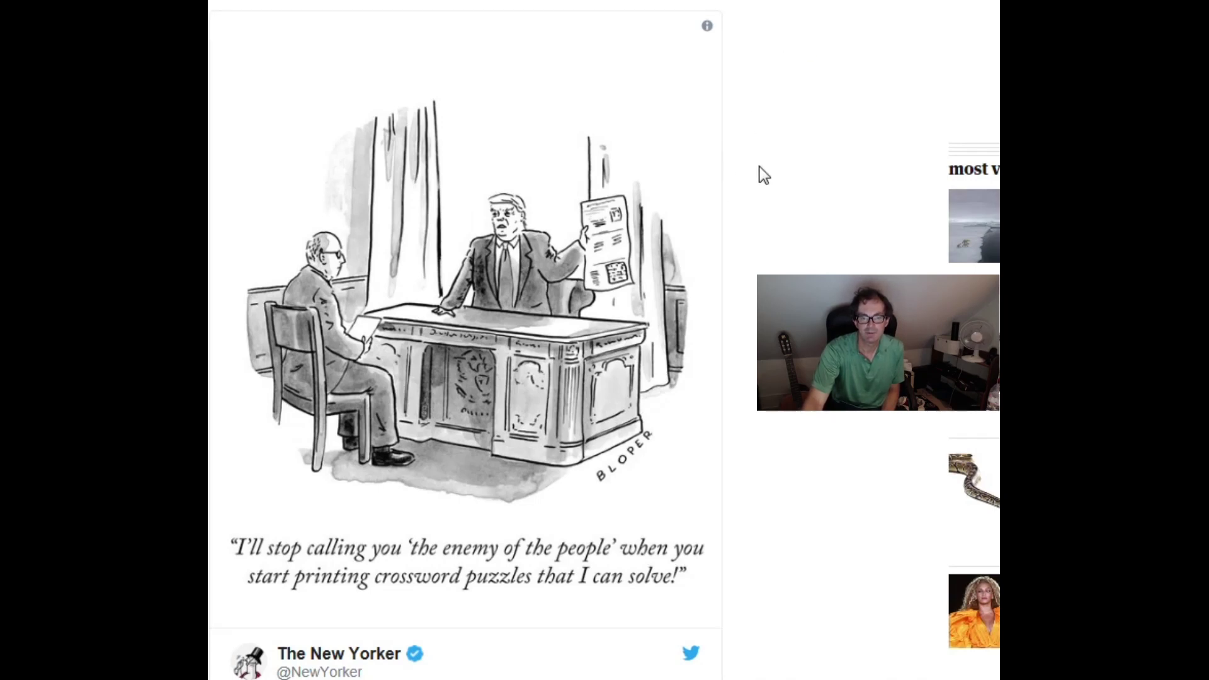
- Switch between Crossword Compiler and the clue document, ending with the puzzle grid in front
scroll(466, 340, "down", 14)
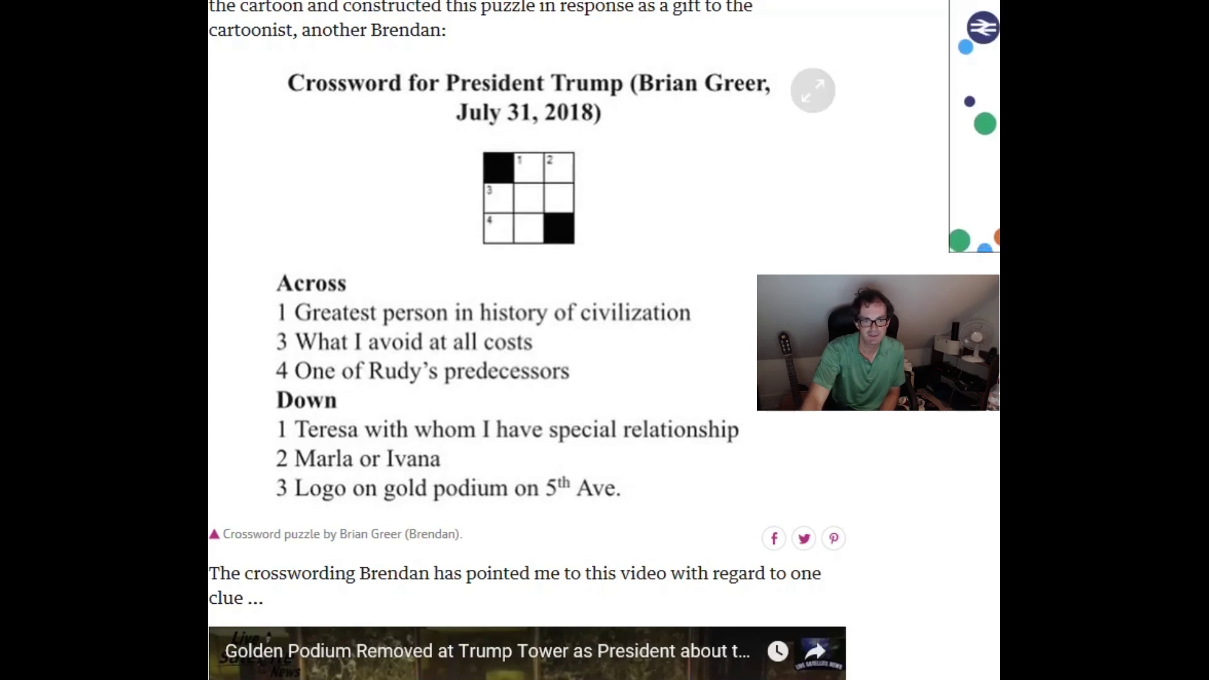
key("alt+Tab")
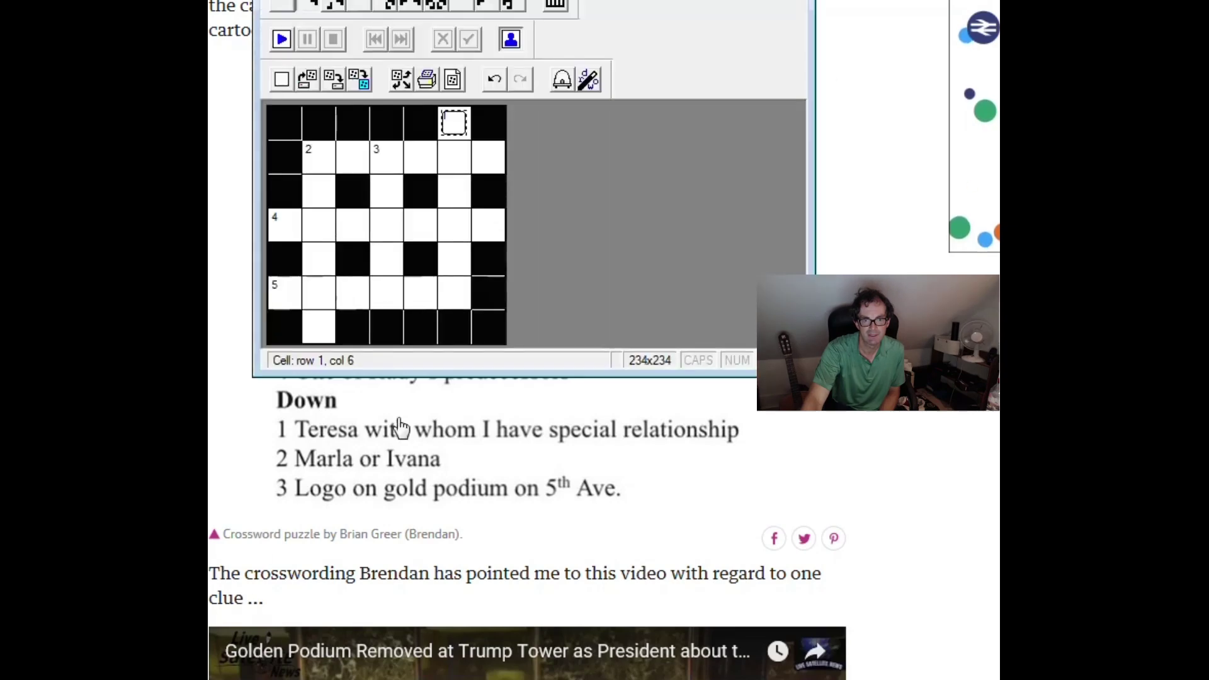
key("alt+Tab")
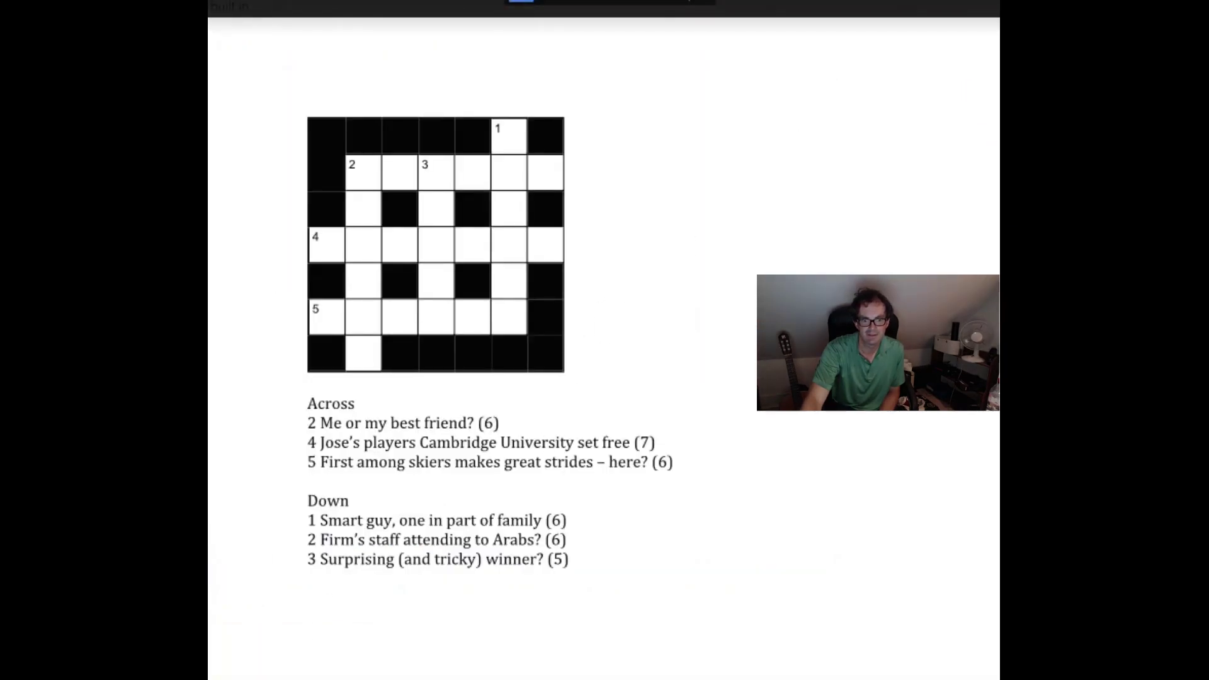
key("alt+Tab")
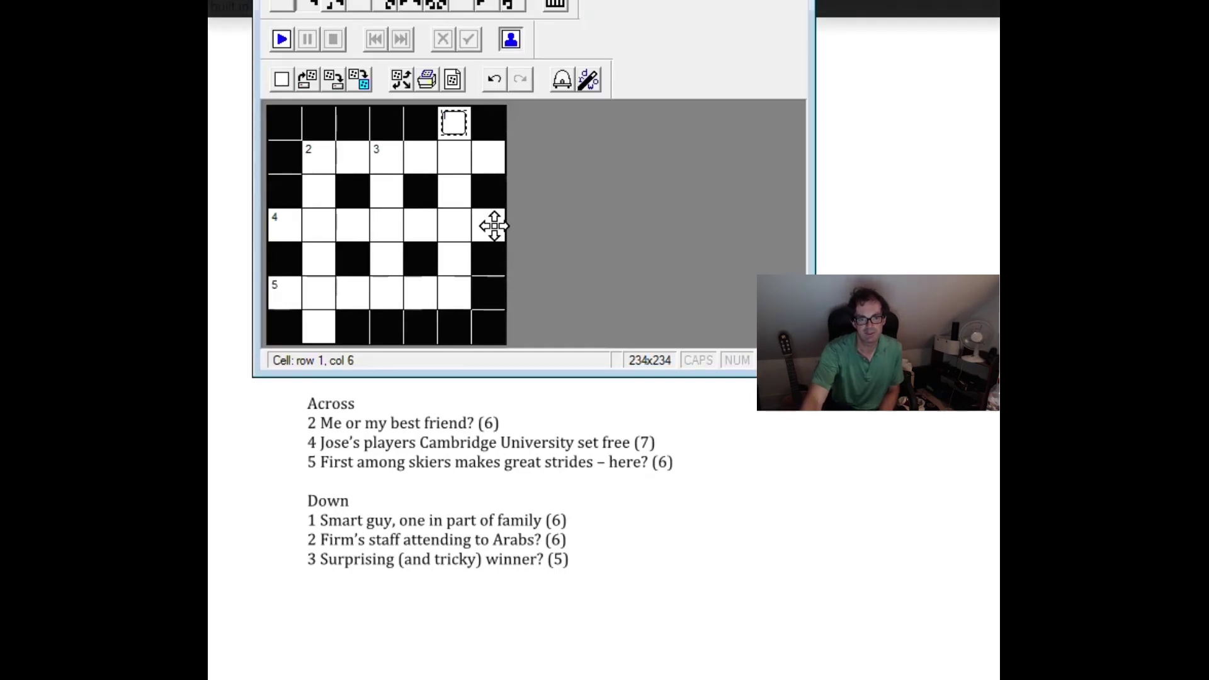
- Select the 2 Across entry, then the first cell of 4 Across in the grid
left_click(451, 160)
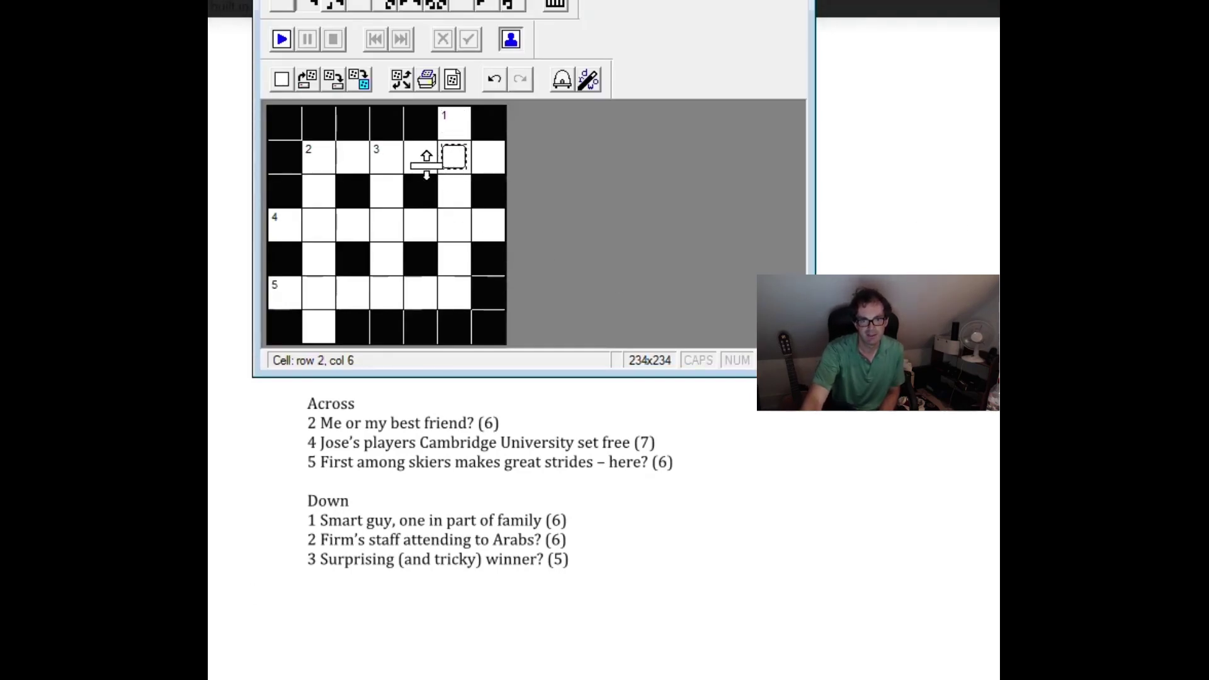
left_click(451, 160)
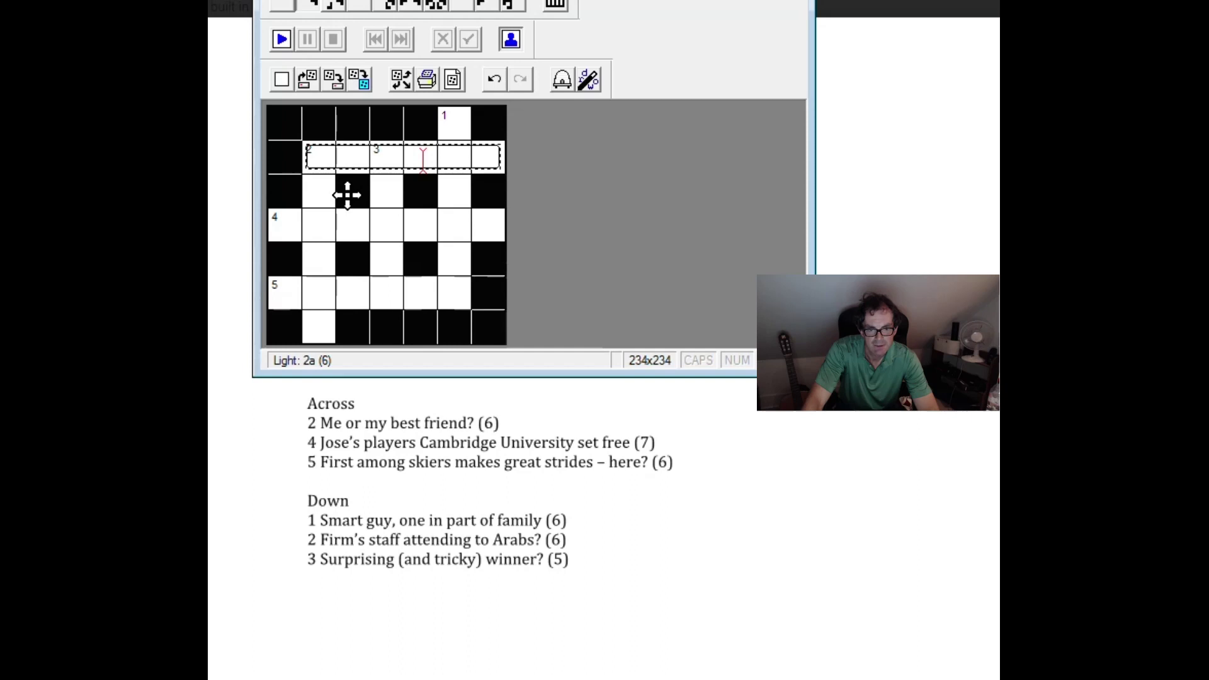
left_click(284, 225)
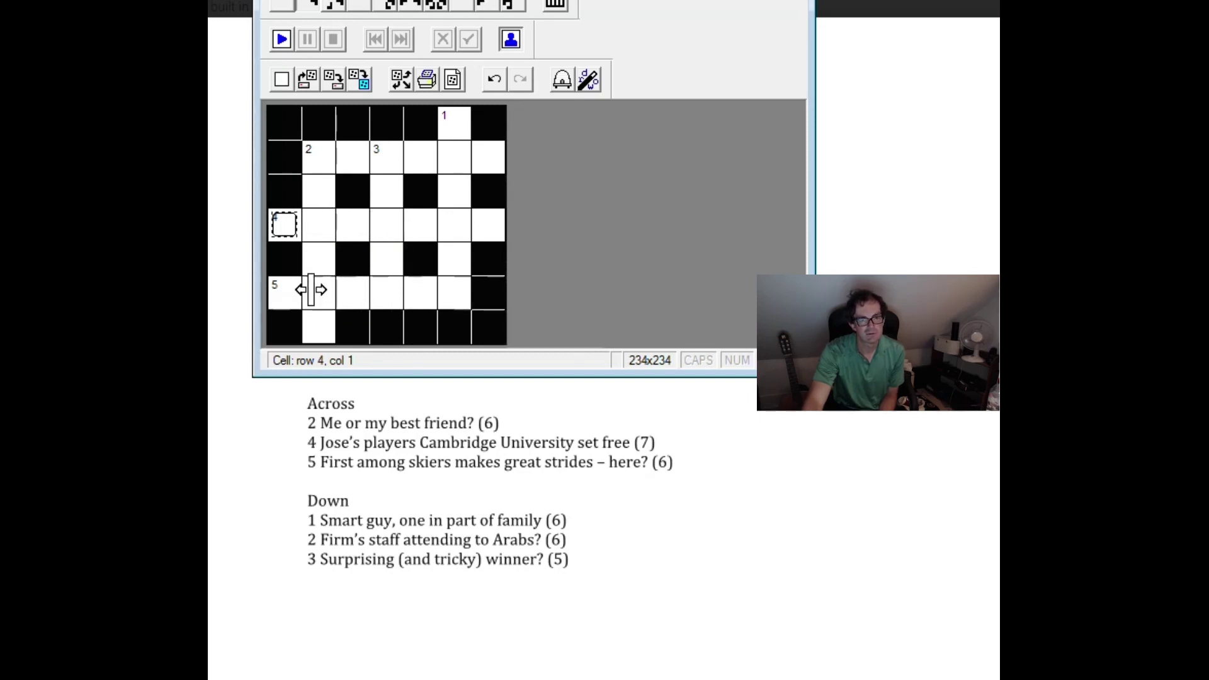
- Enter SLOPES in 5 Across, then move the cursor up to the start of 2 Across
left_click(271, 291)
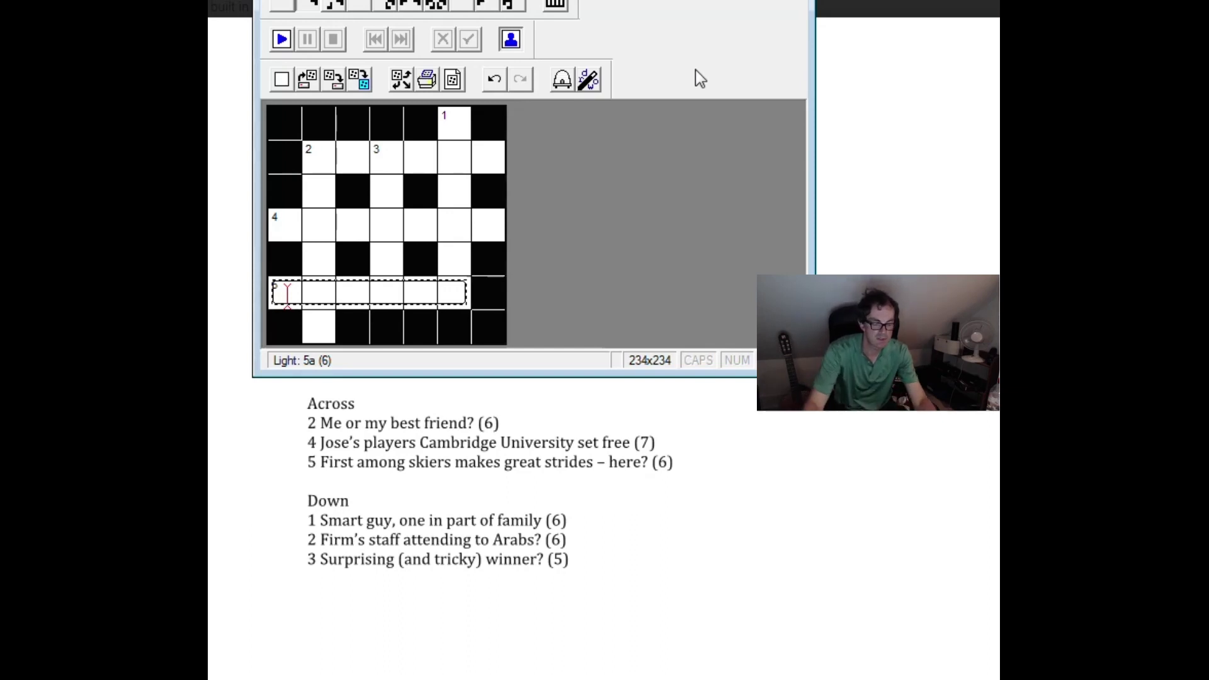
left_click(286, 290)
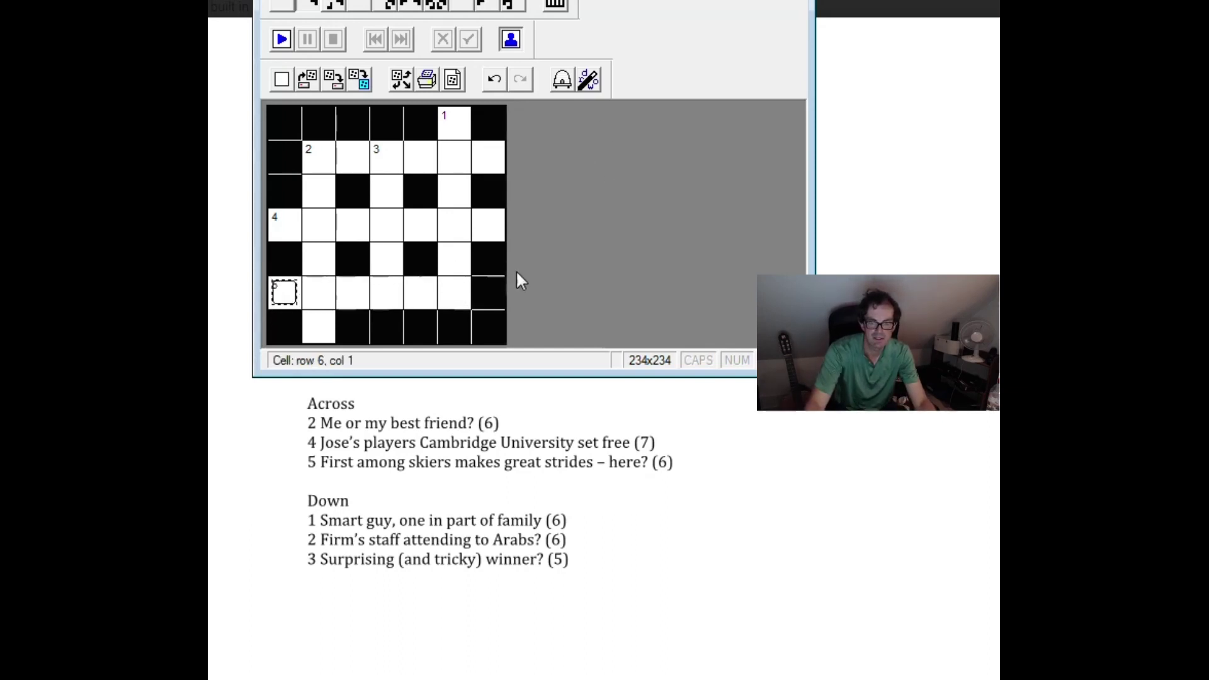
type("S")
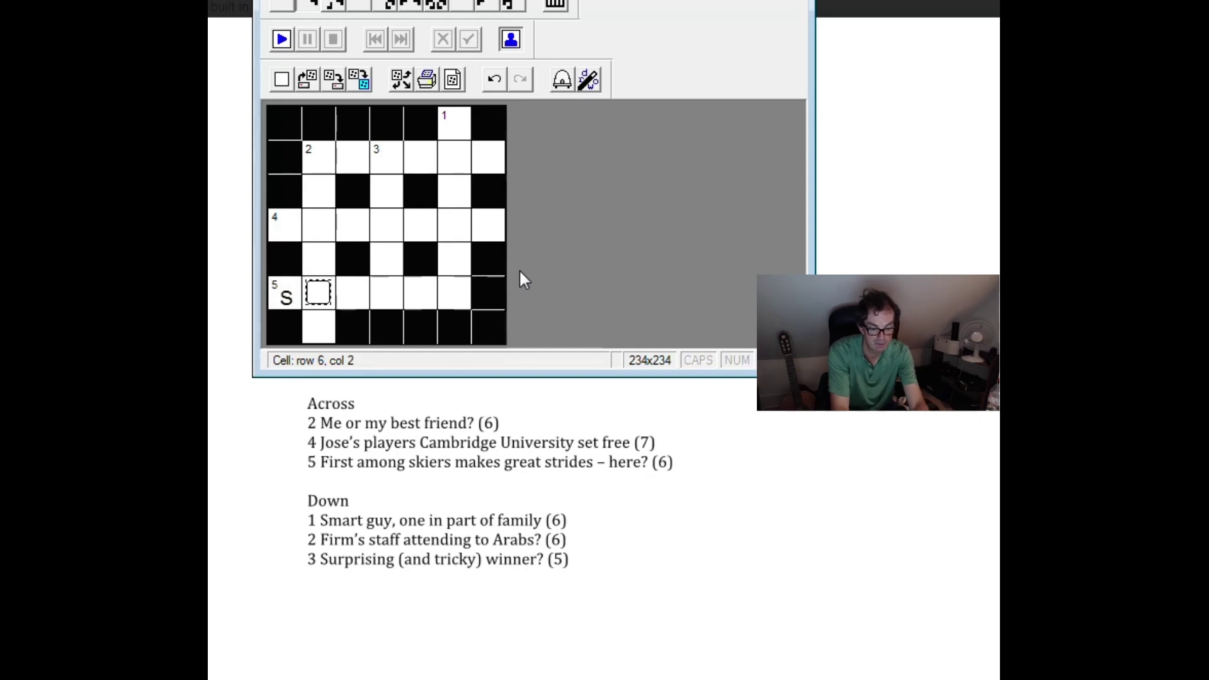
type("LOPES")
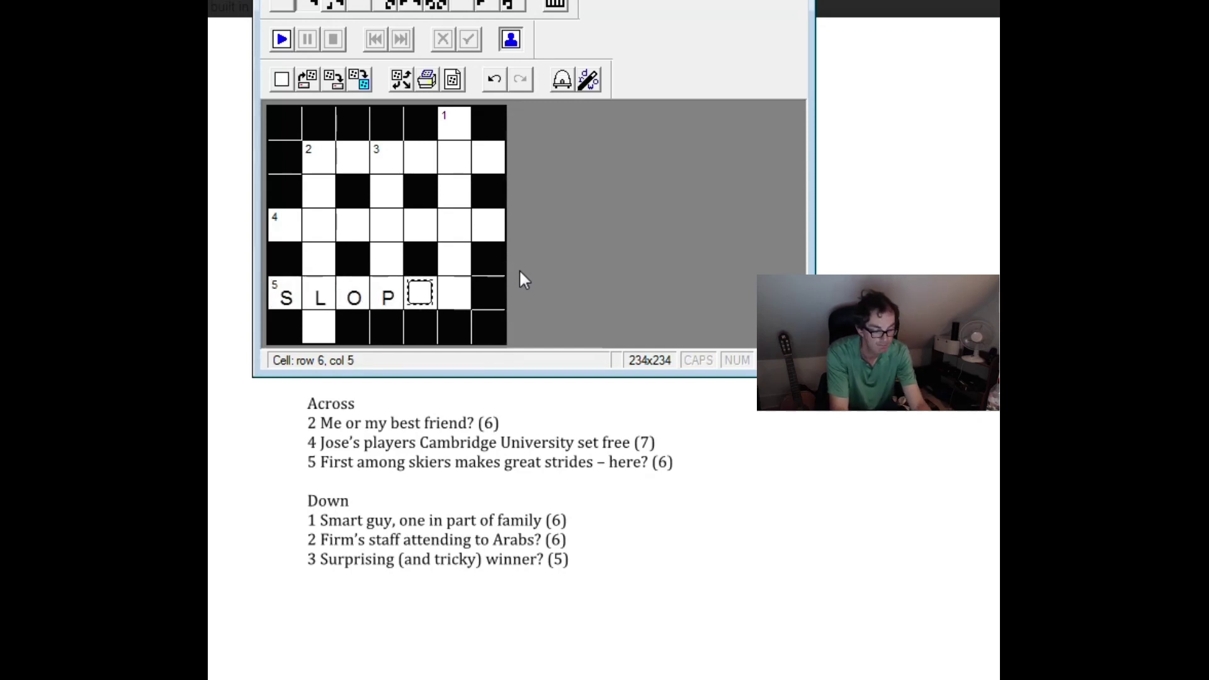
key("Left")
key("Left")
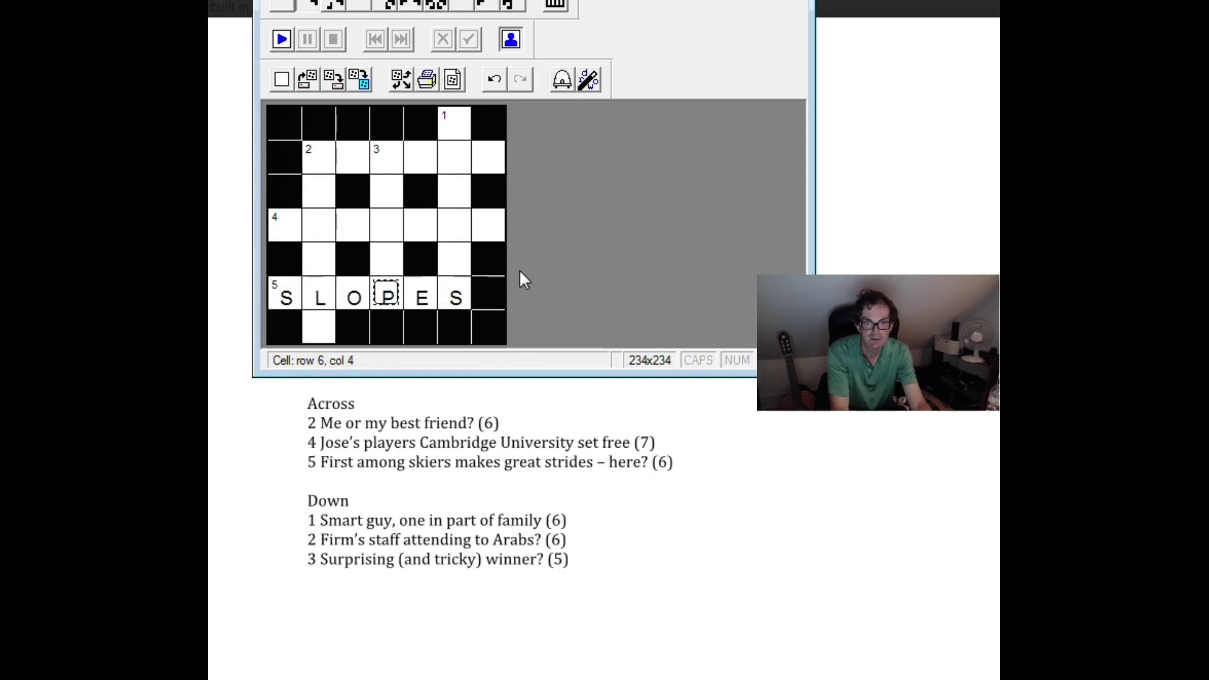
key("Left")
key("Left")
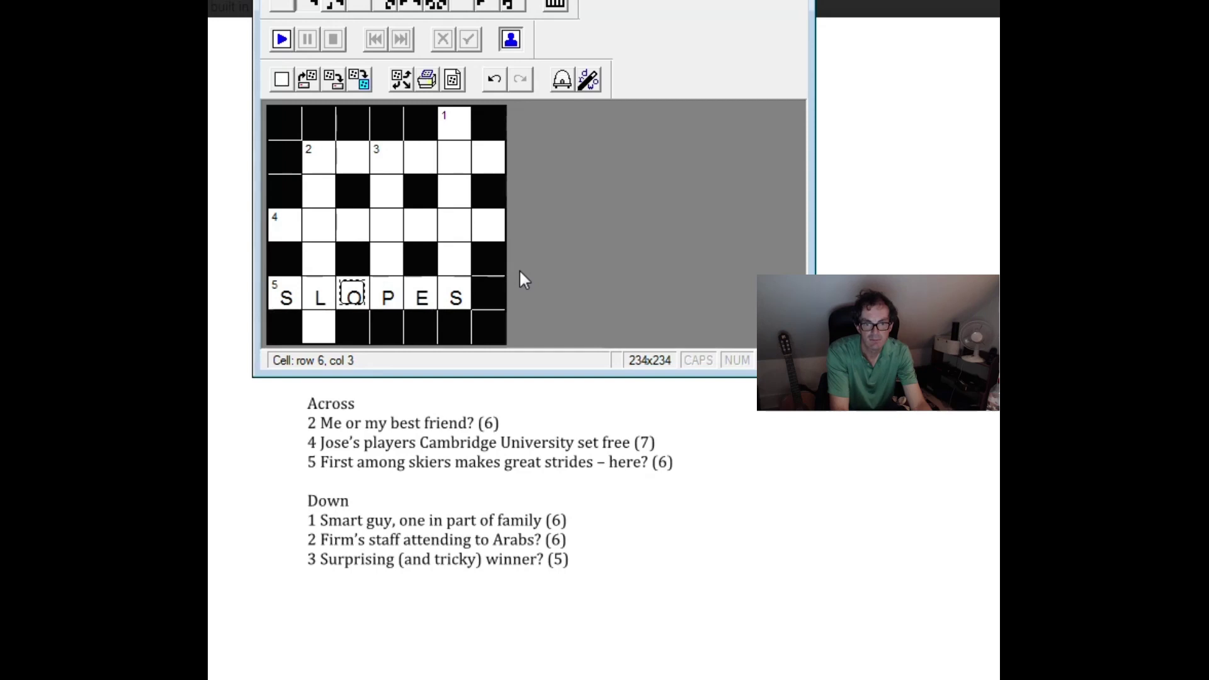
key("Up")
key("Up")
key("Up")
key("Up")
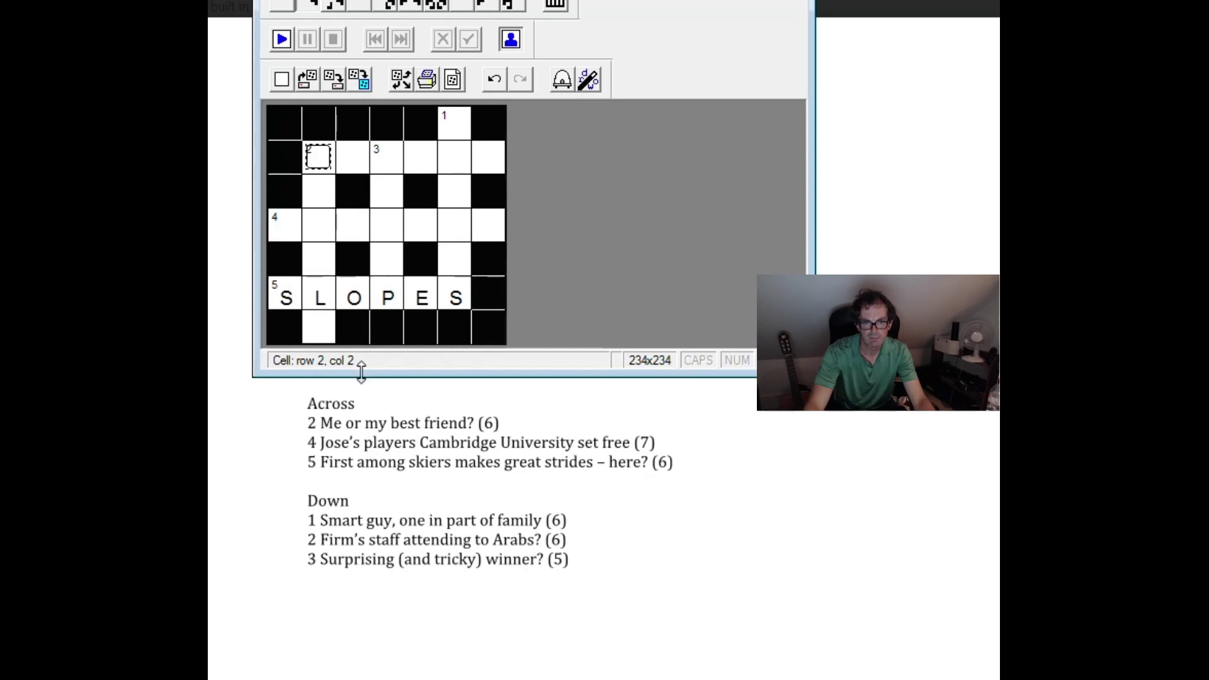
- Type TRUM into 3 Down above the shared P so it reads TRUMP
left_click(397, 158)
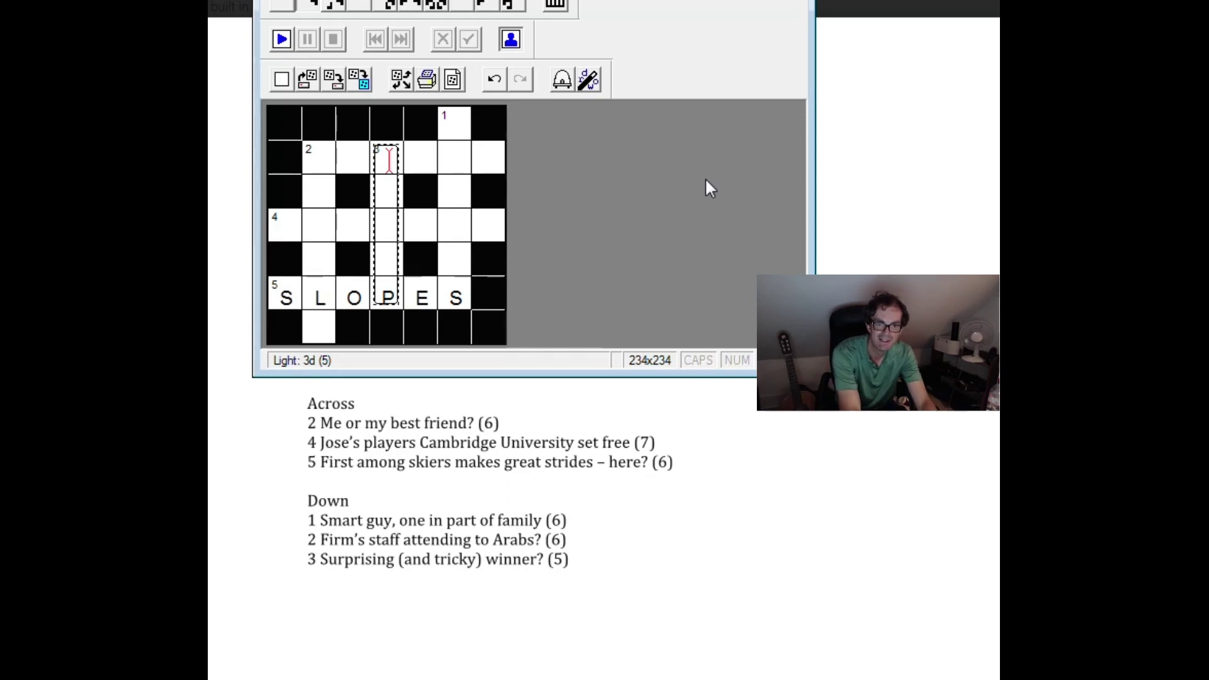
type("TRUM")
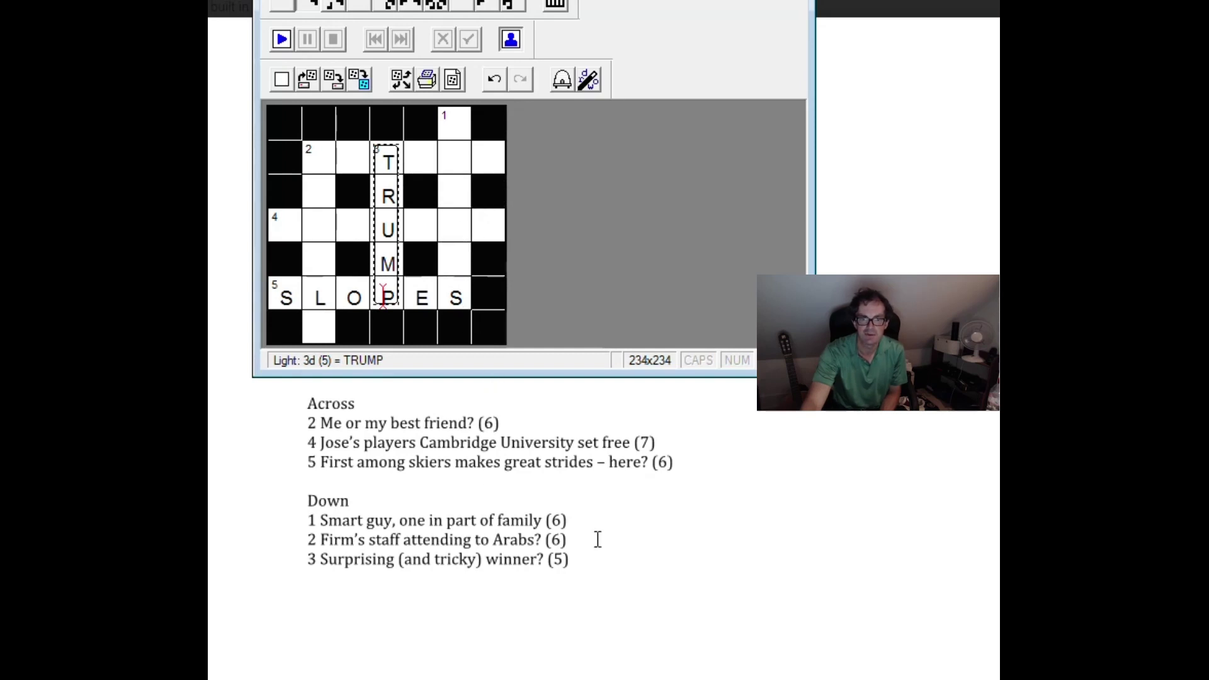
left_click(454, 126)
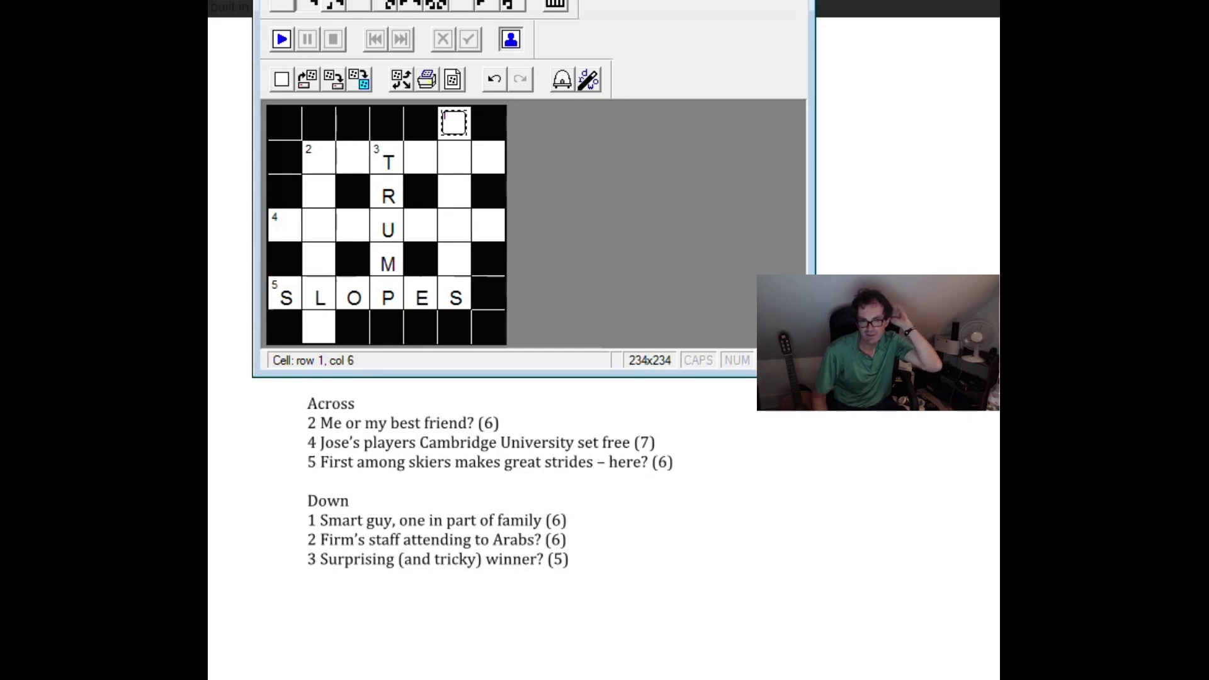
- Fill G, E, N, I, U down 1 Down to spell GENIUS ending on the S of SLOPES
type("G")
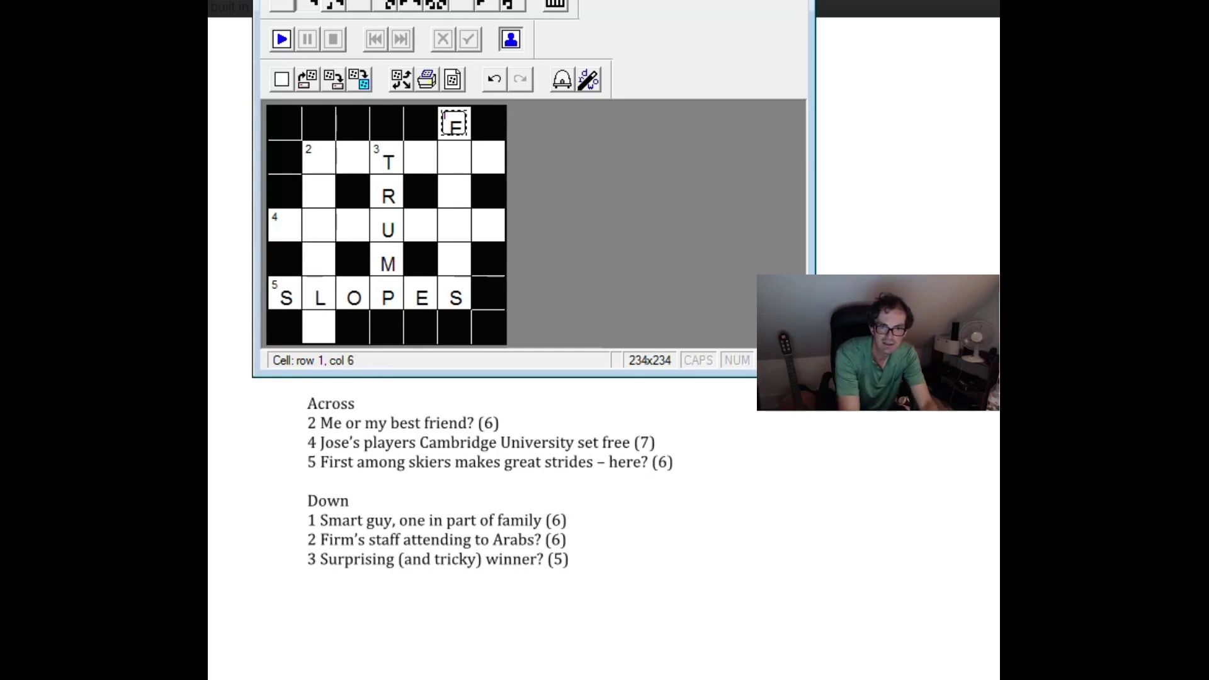
key("Down")
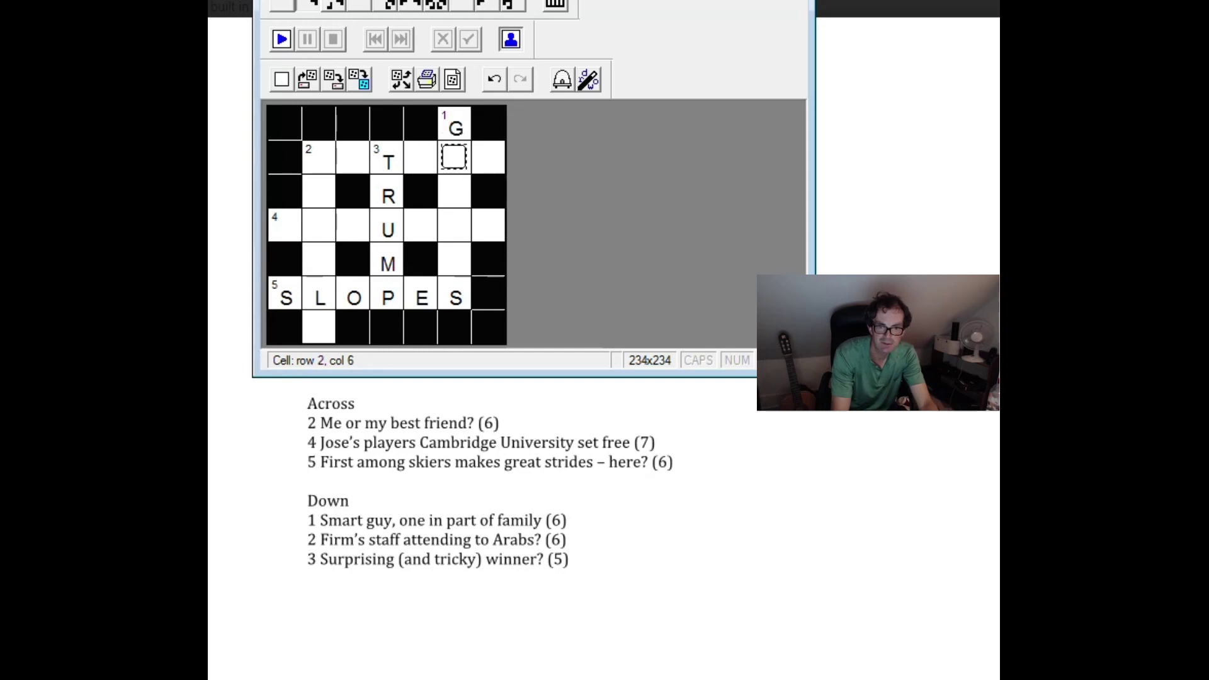
type("E")
key("Down")
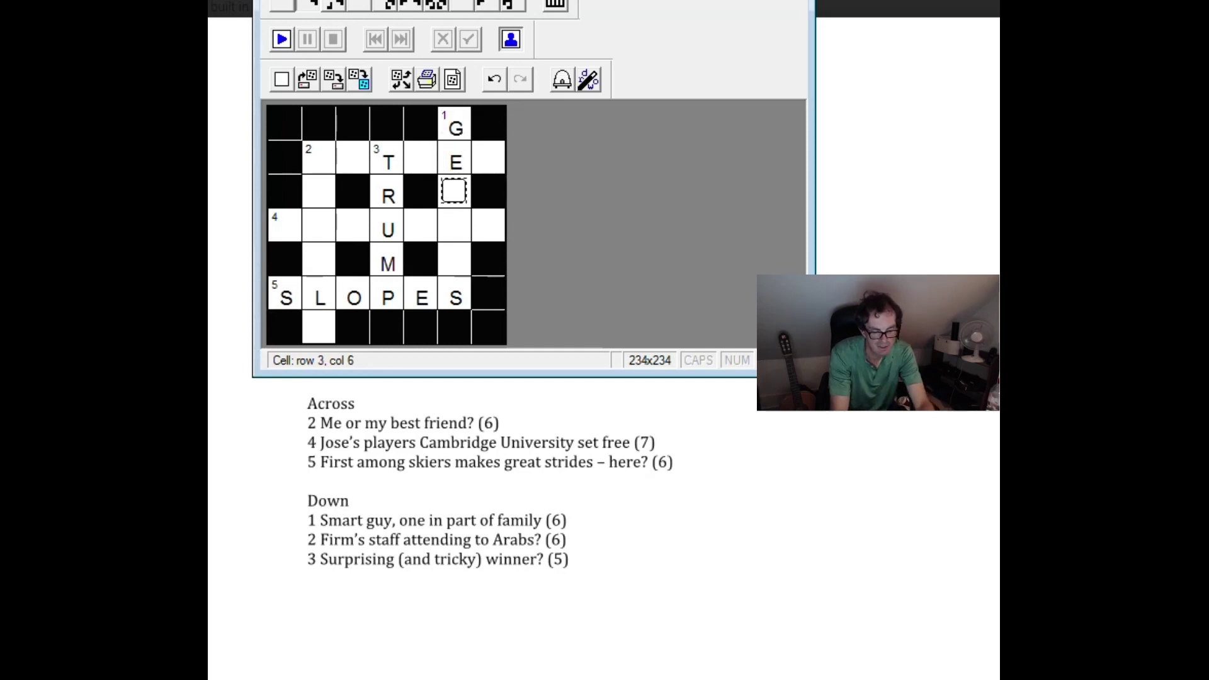
type("N")
key("Down")
type("I")
key("Down")
type("U")
key("Down")
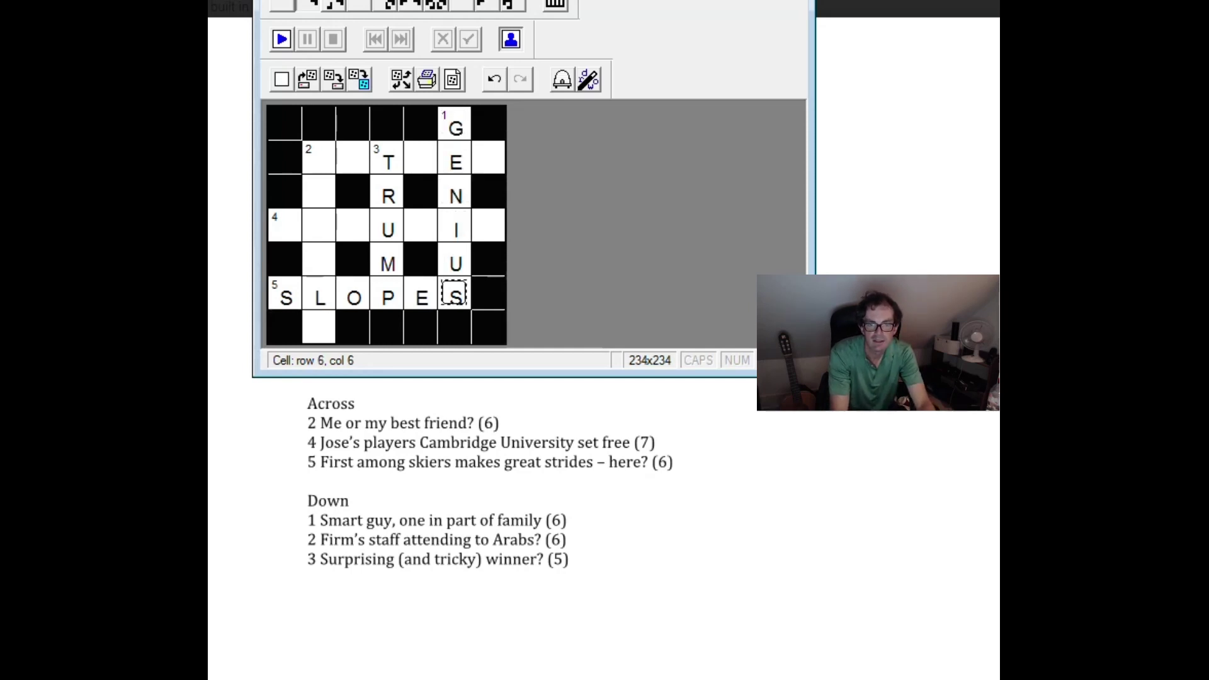
key("Up")
key("Up")
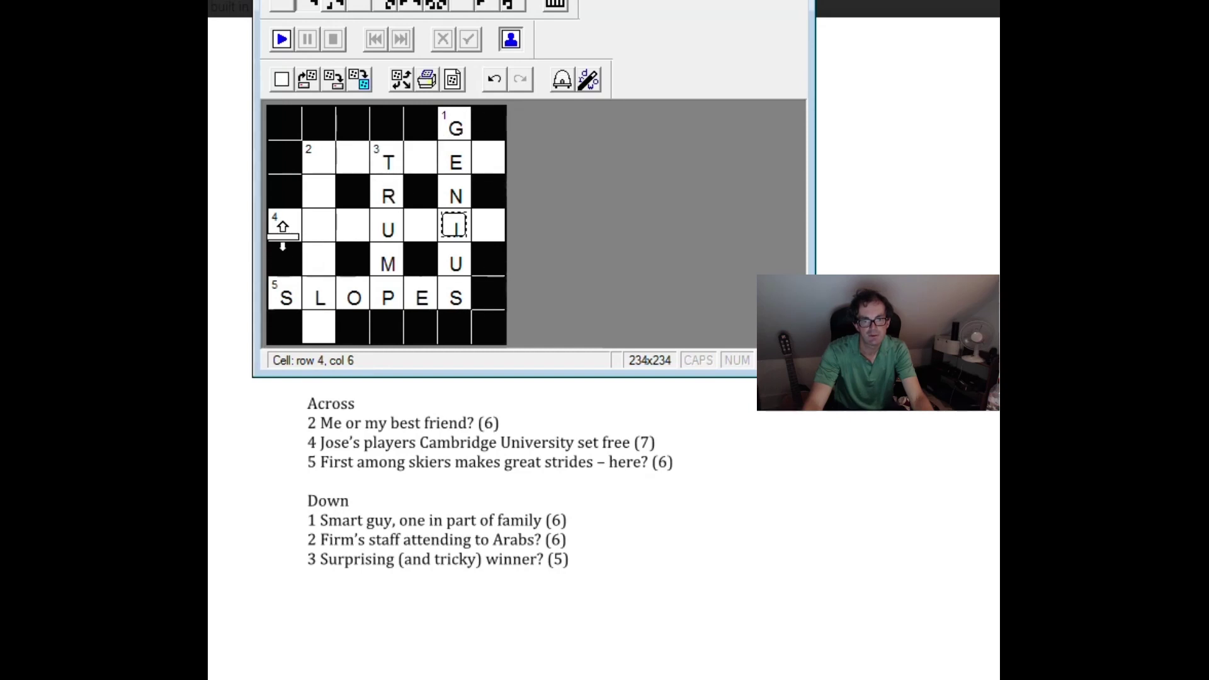
left_click(318, 157)
left_click(346, 155)
key("Left")
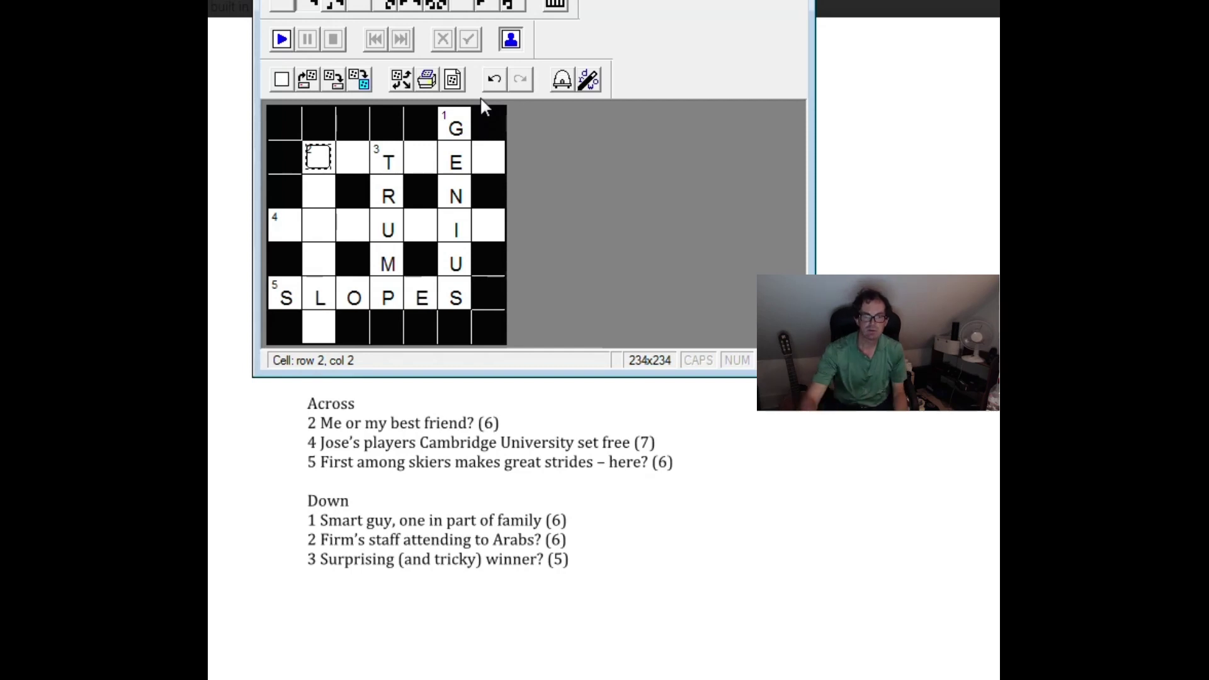
left_click(314, 156)
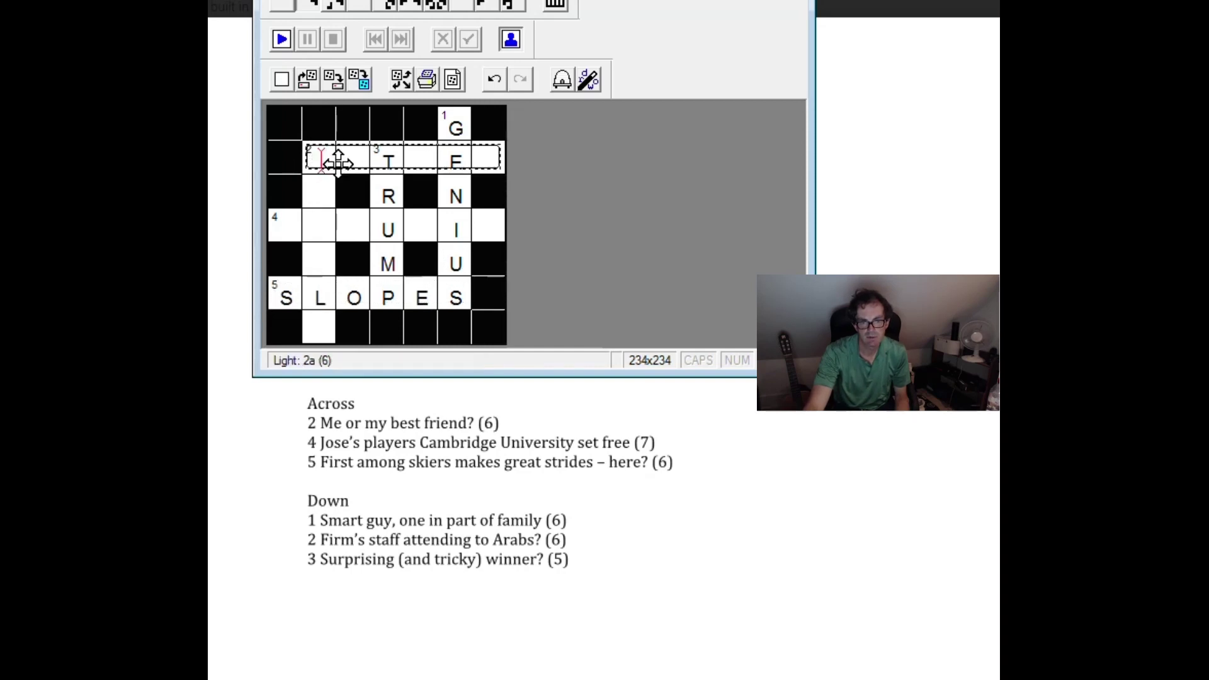
left_click(319, 155)
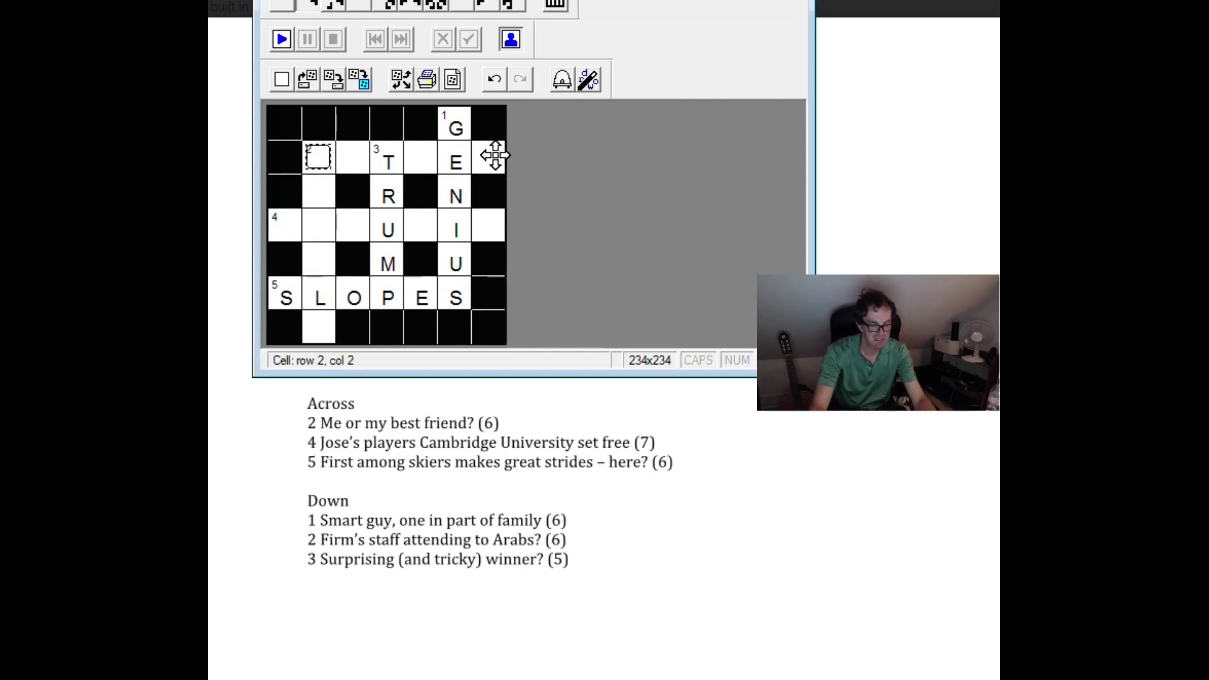
- Switch entry direction to Down and type STABLE into 2 Down, crossing SLOPES at the L
key("Down")
key("Up")
type("ST")
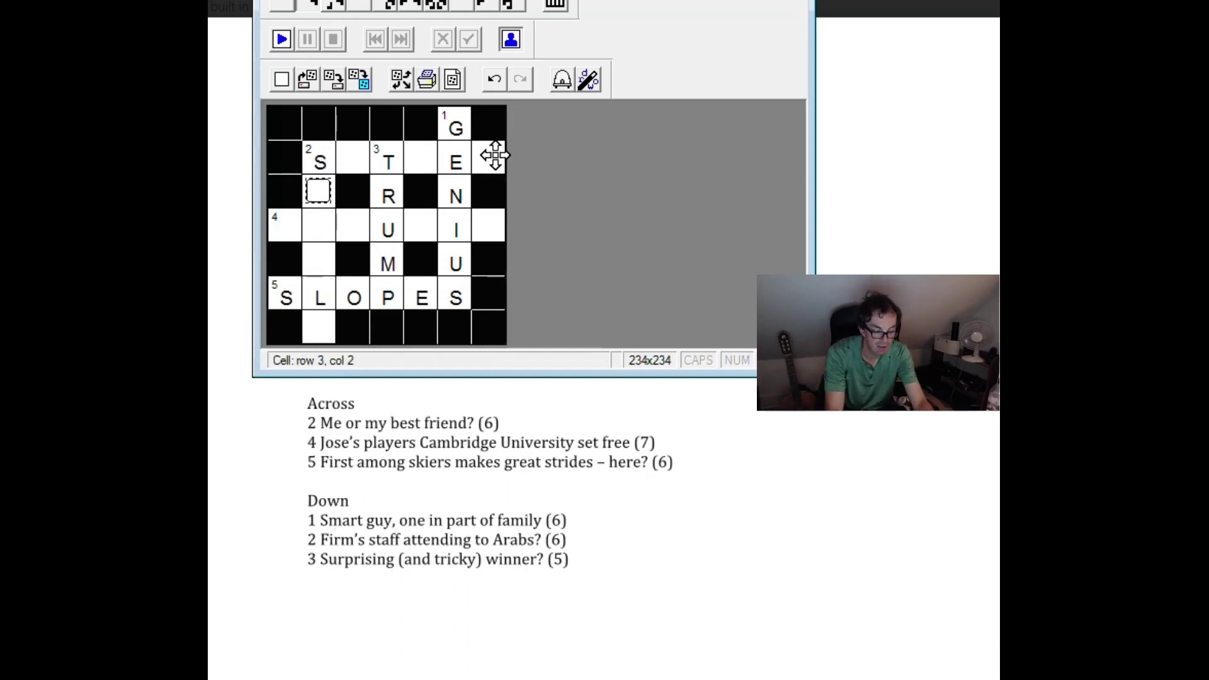
type("ABLE")
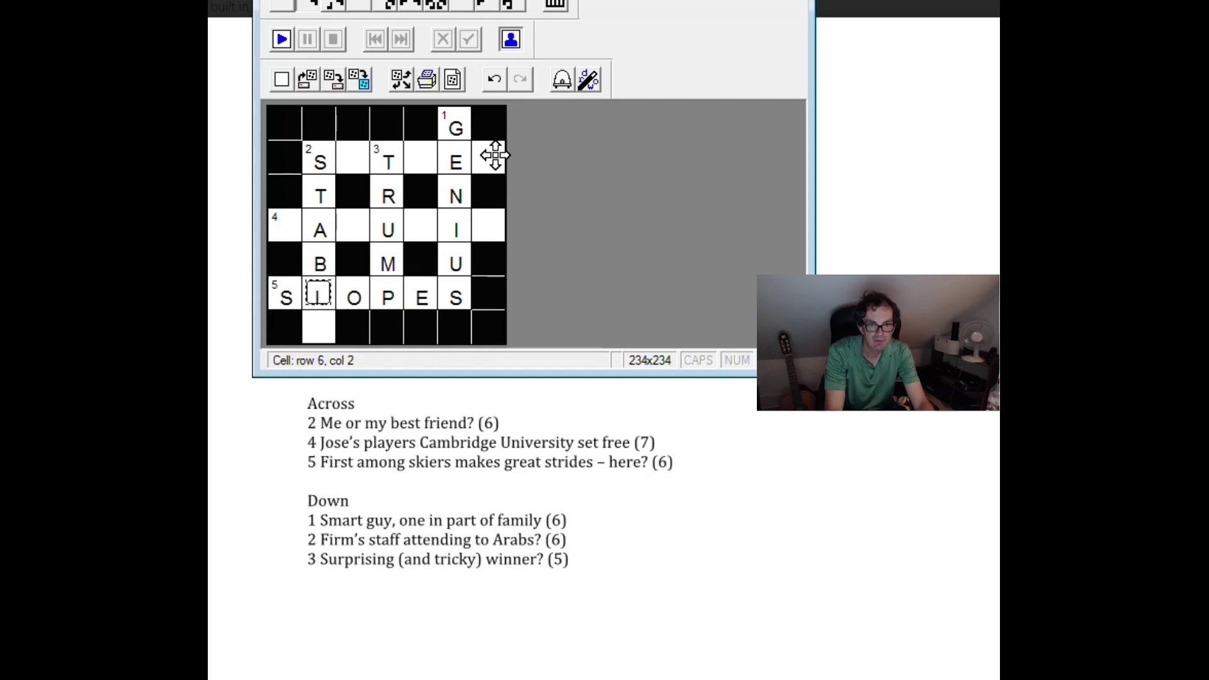
key("Up")
key("Up")
key("Up")
key("Up")
key("Up")
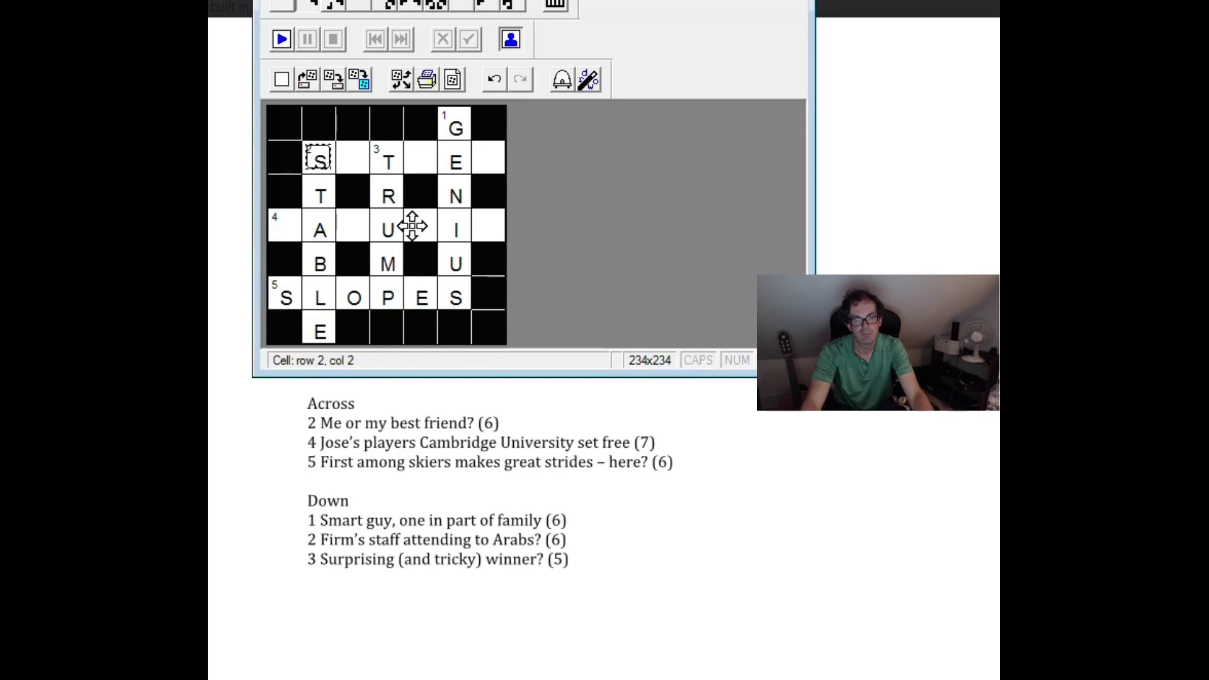
left_click(352, 157)
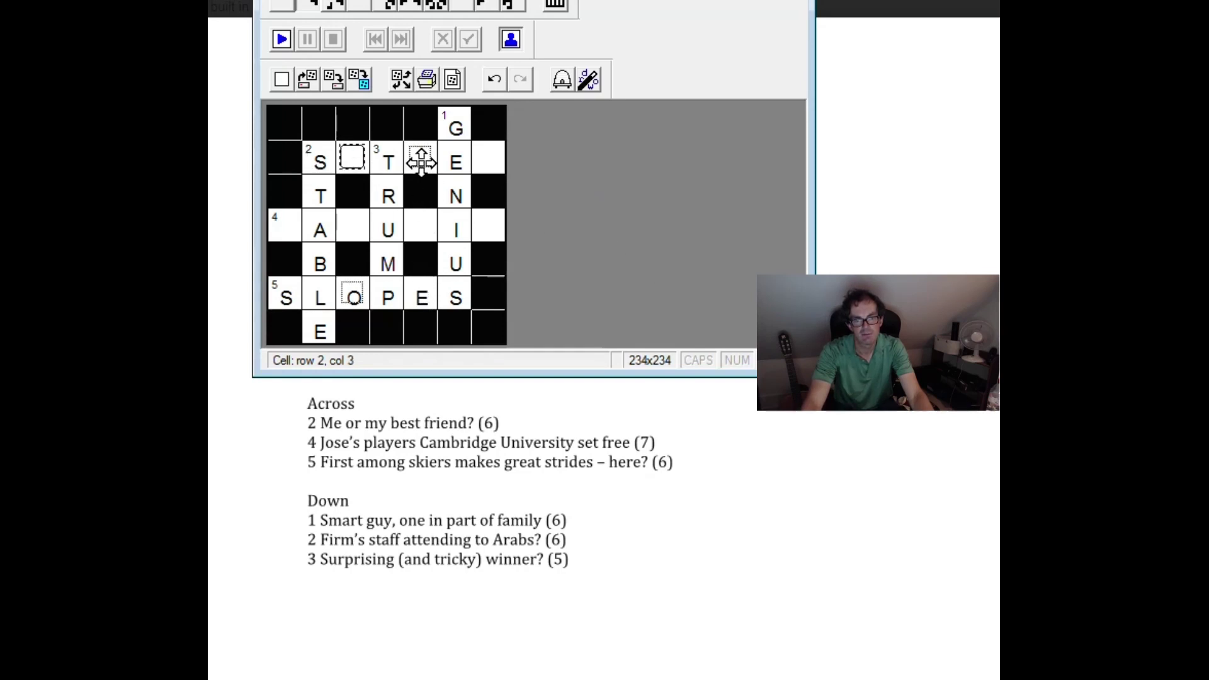
- Select the second square of 2 Across in row 2
left_click(353, 157)
left_click(352, 158)
left_click(353, 157)
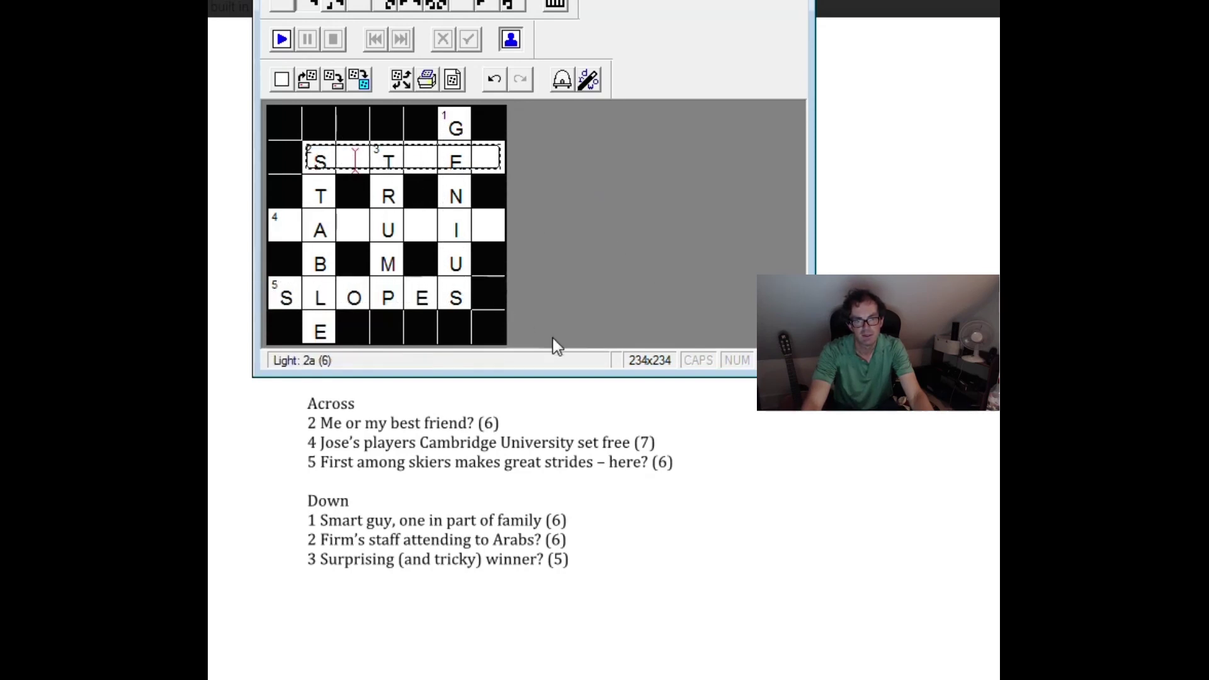
left_click(350, 157)
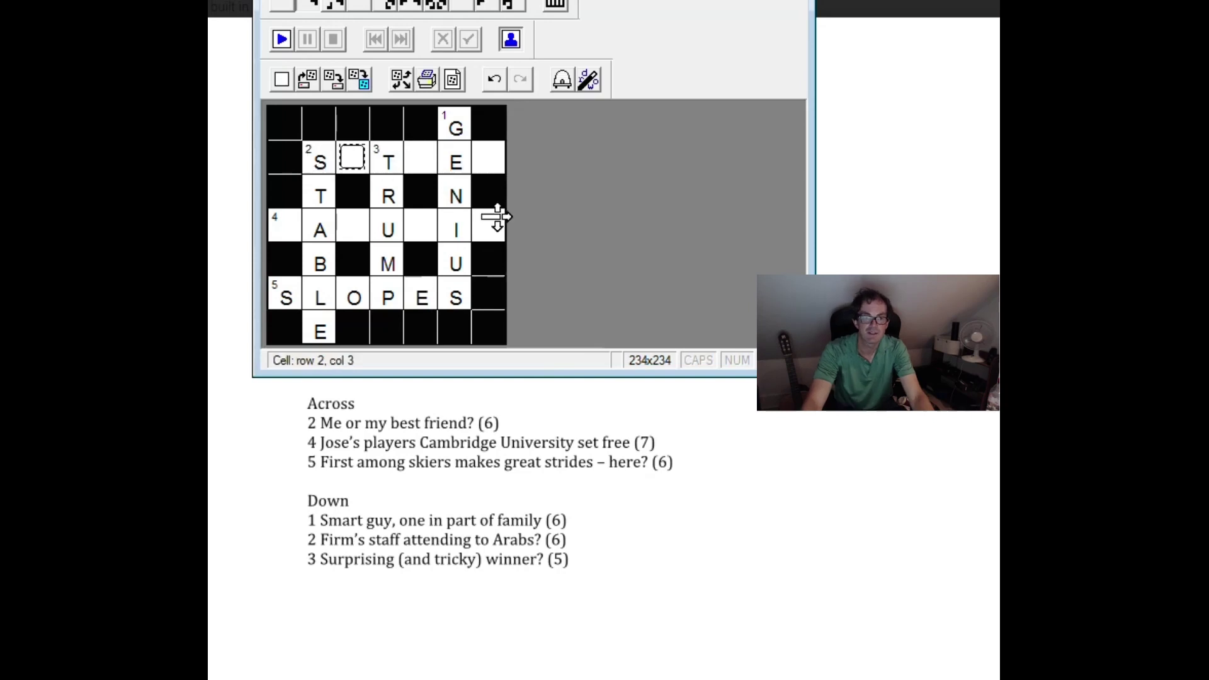
- Type E, T and R into 2 Across, replacing a mistyped W, to spell SETTER
type("w")
key("Right")
key("Right")
key("Left")
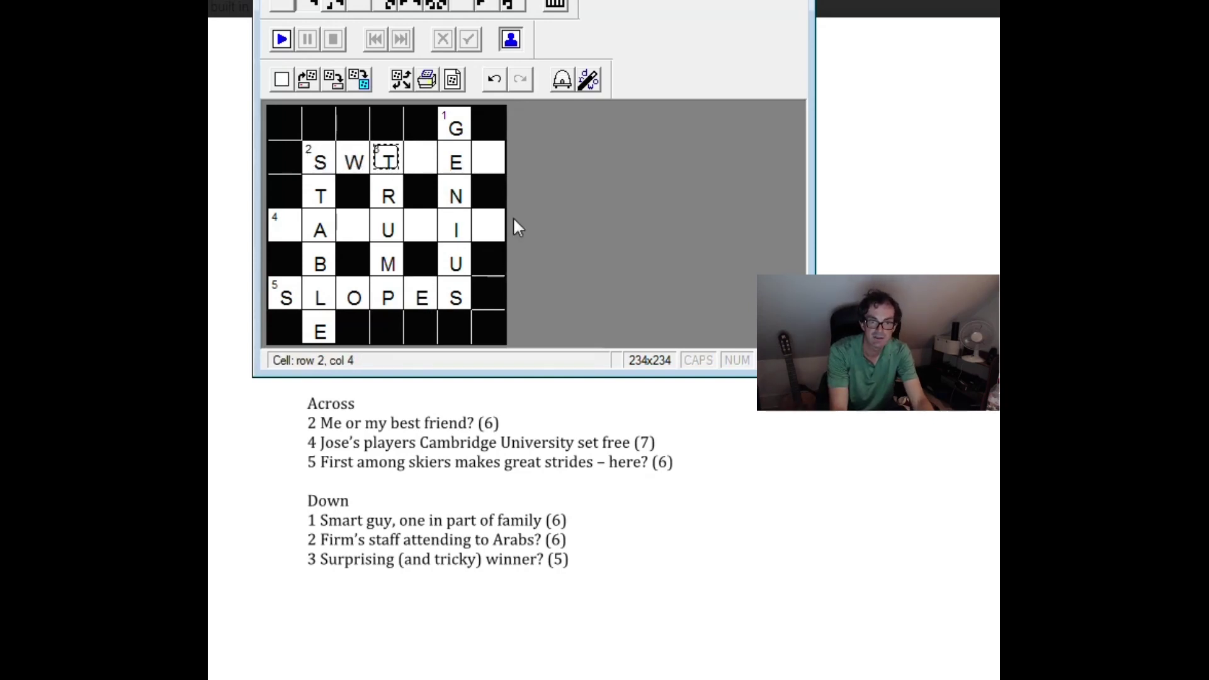
key("Left")
type("e")
key("Right")
key("Right")
type("t")
key("Right")
key("Right")
type("r")
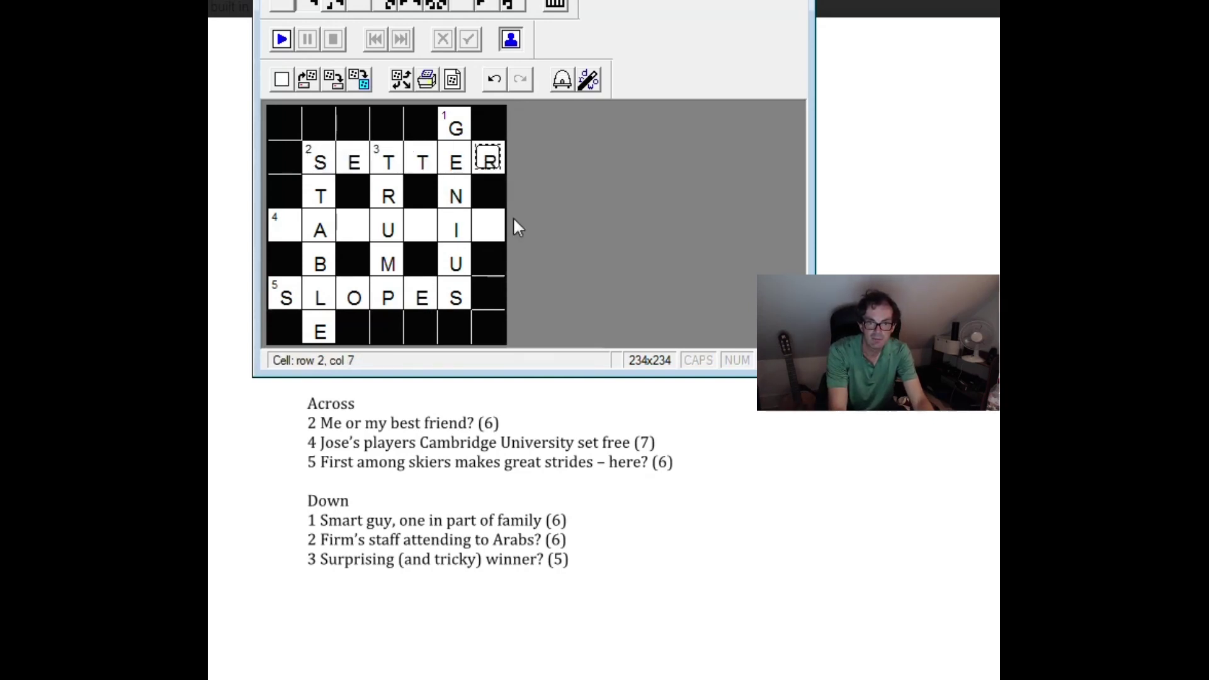
key("Down")
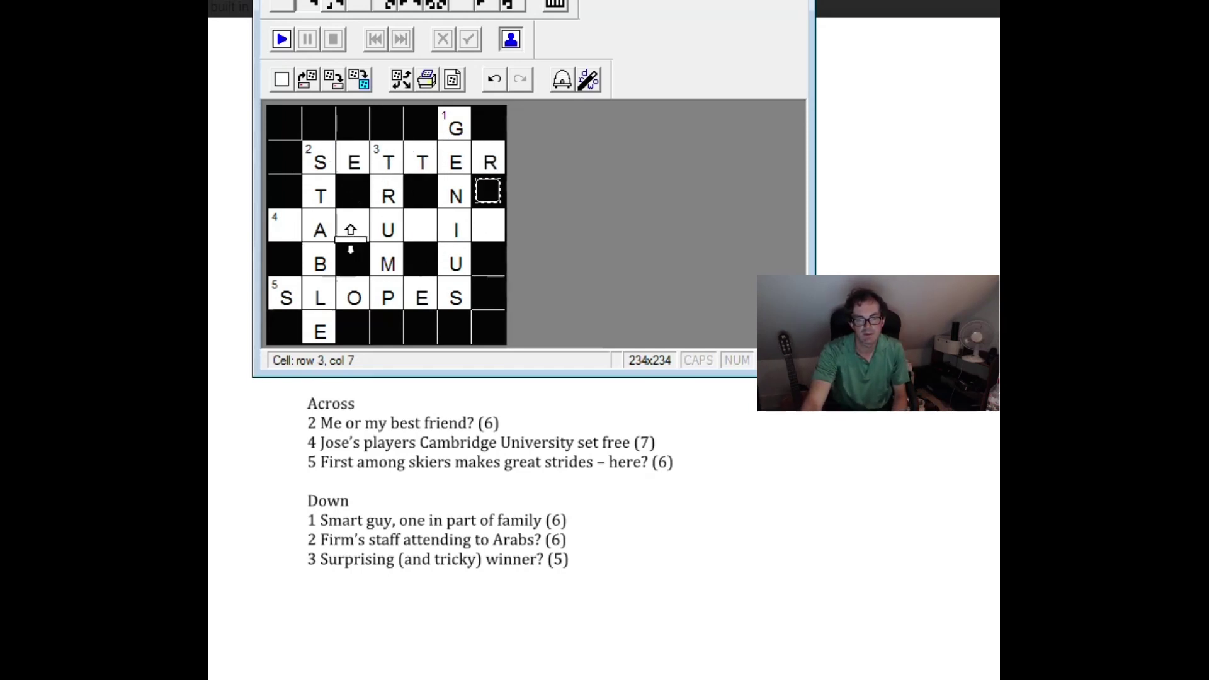
- Select 4 Across and type MANUMI into it from its first cell
left_click(295, 233)
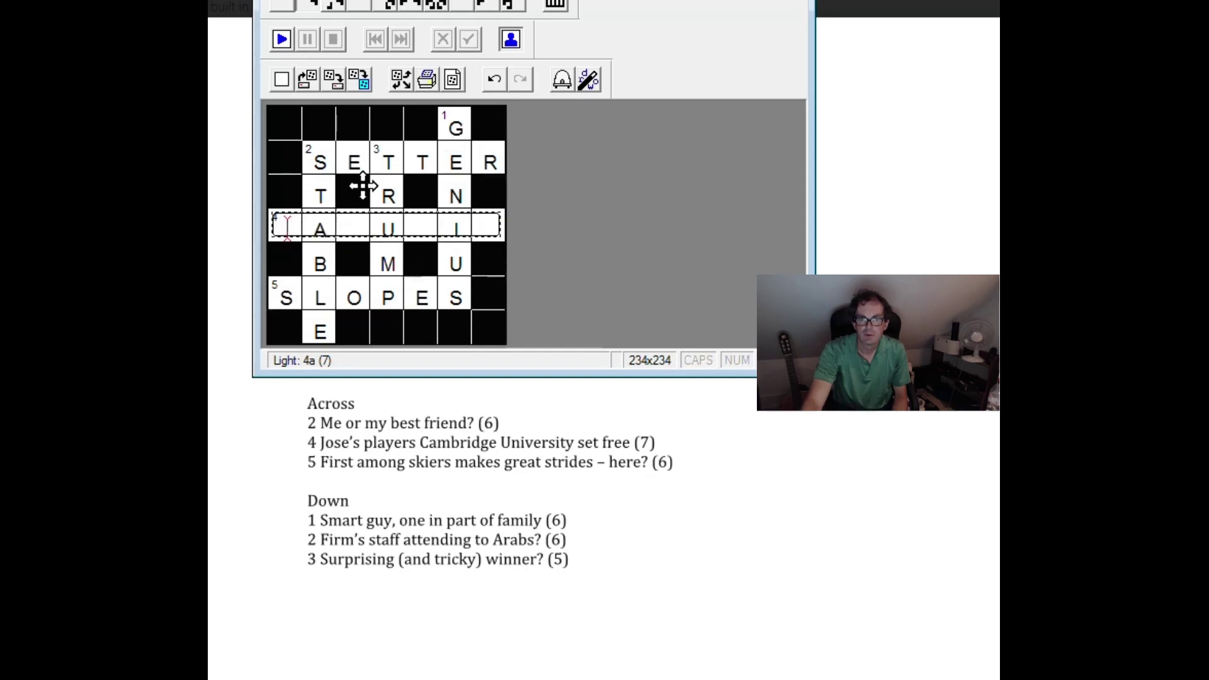
left_click(282, 225)
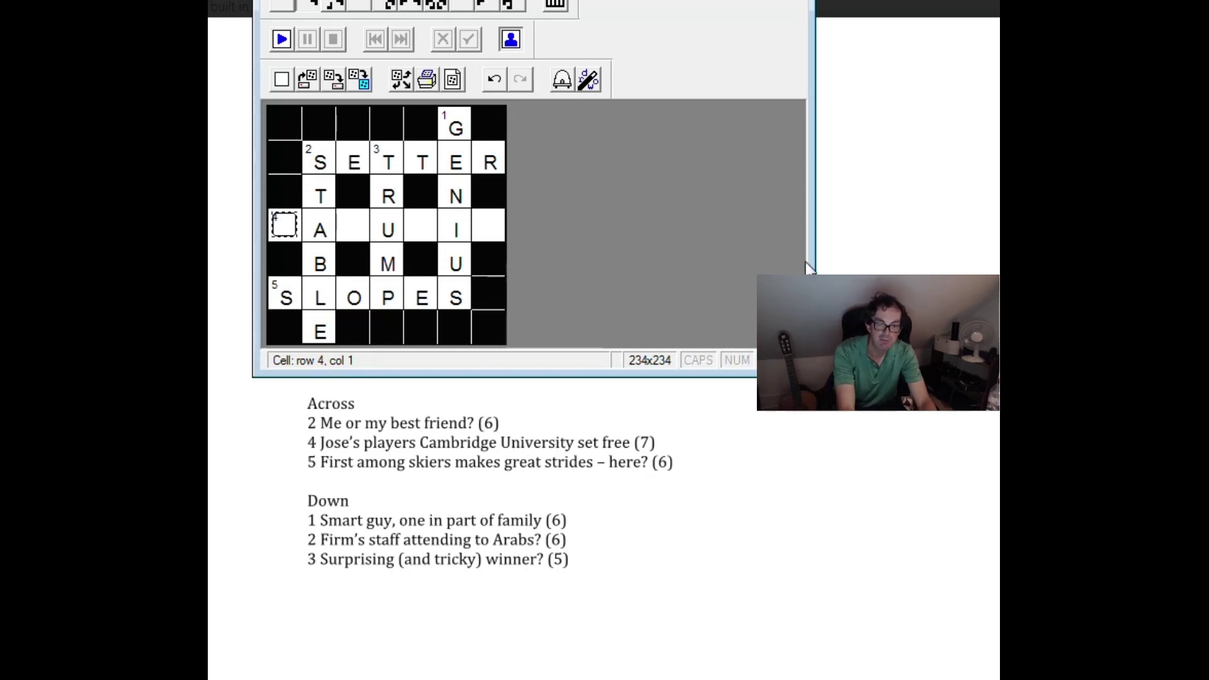
type("MA")
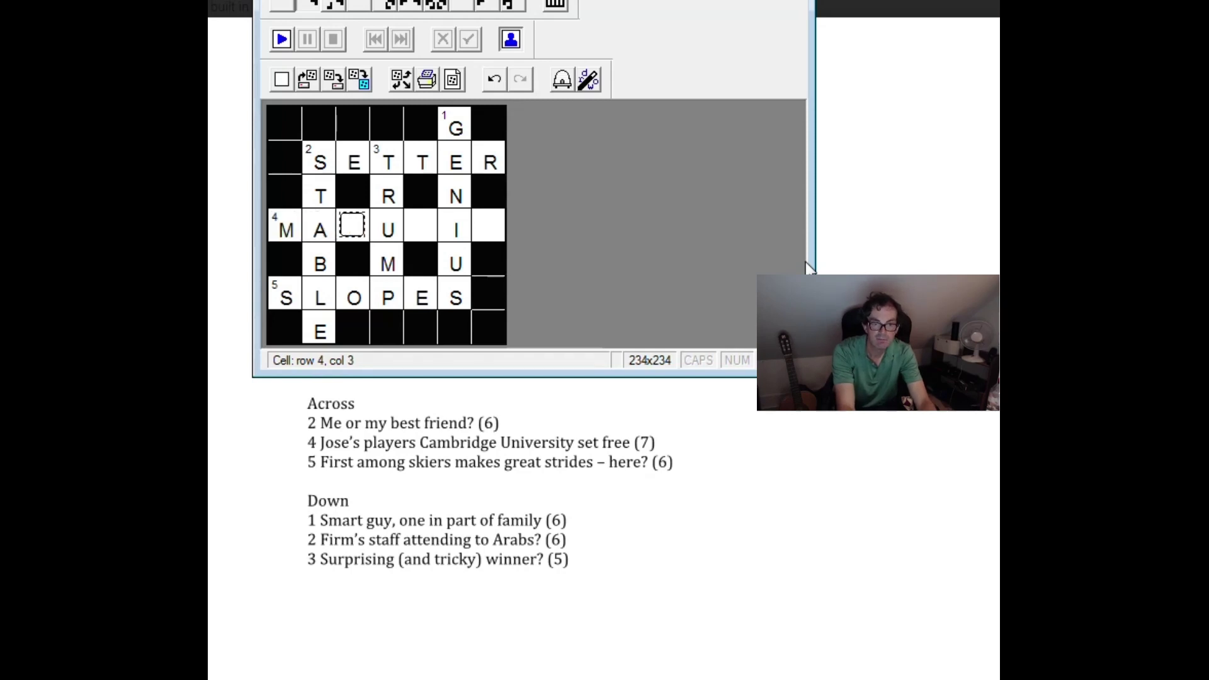
type("NUMIT")
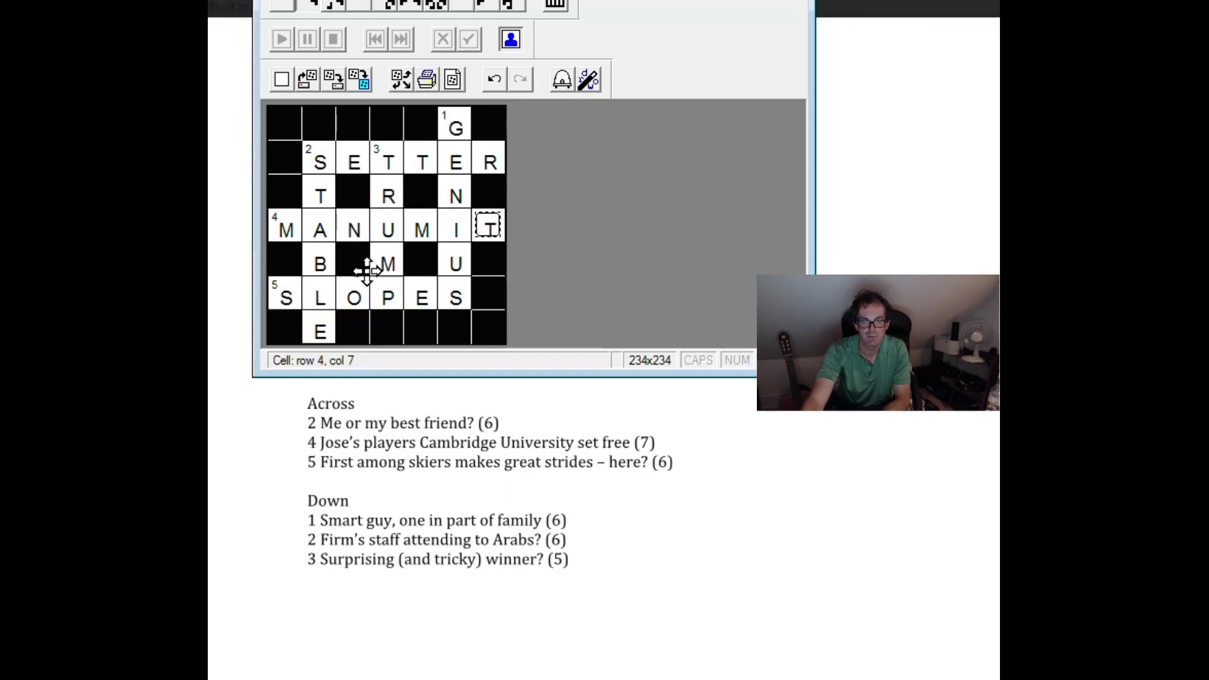
left_click(385, 157)
left_click(385, 156)
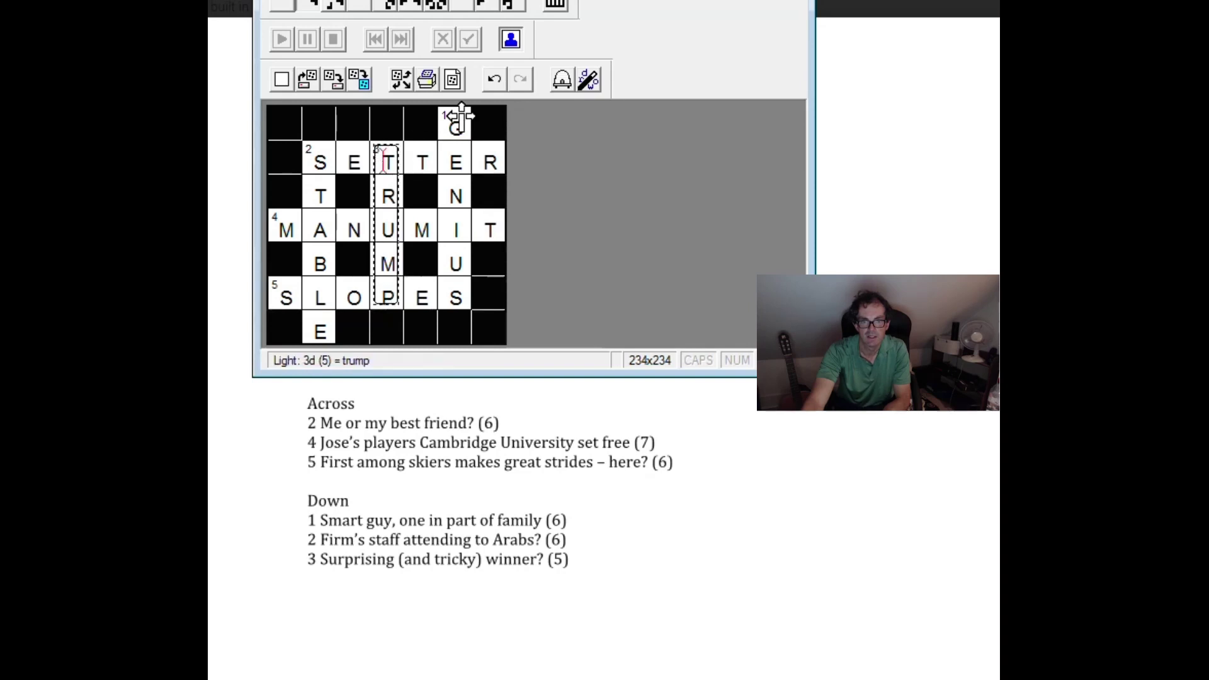
left_click(463, 117)
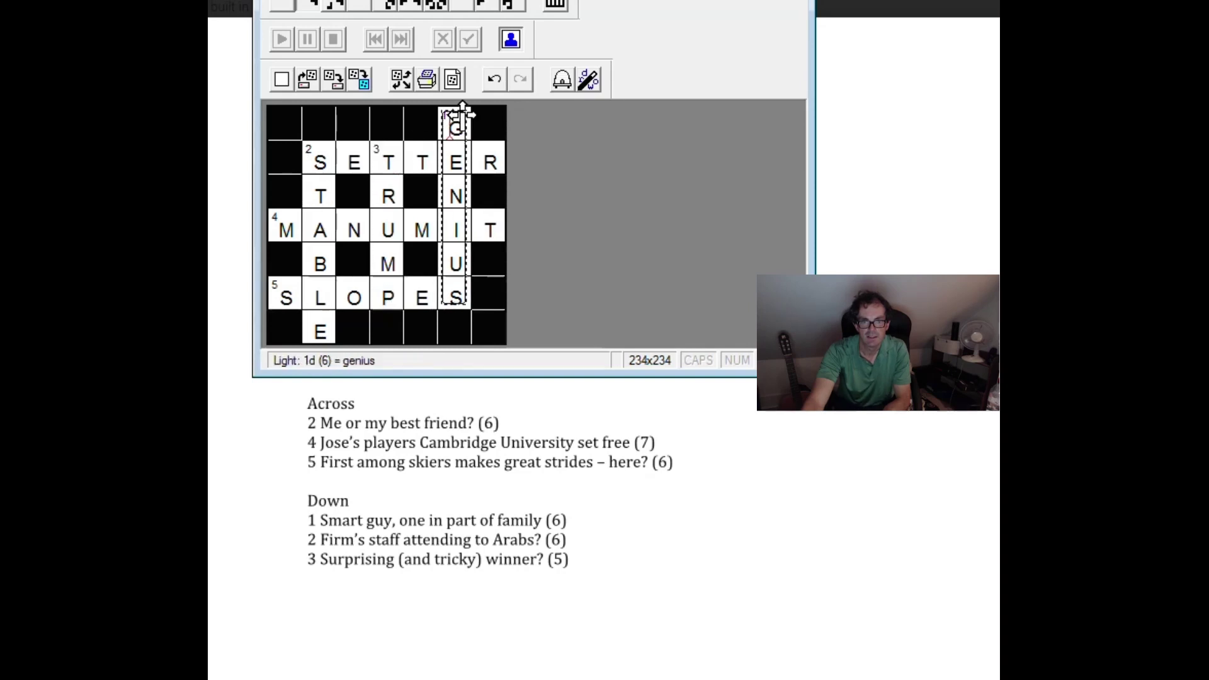
left_click(389, 160)
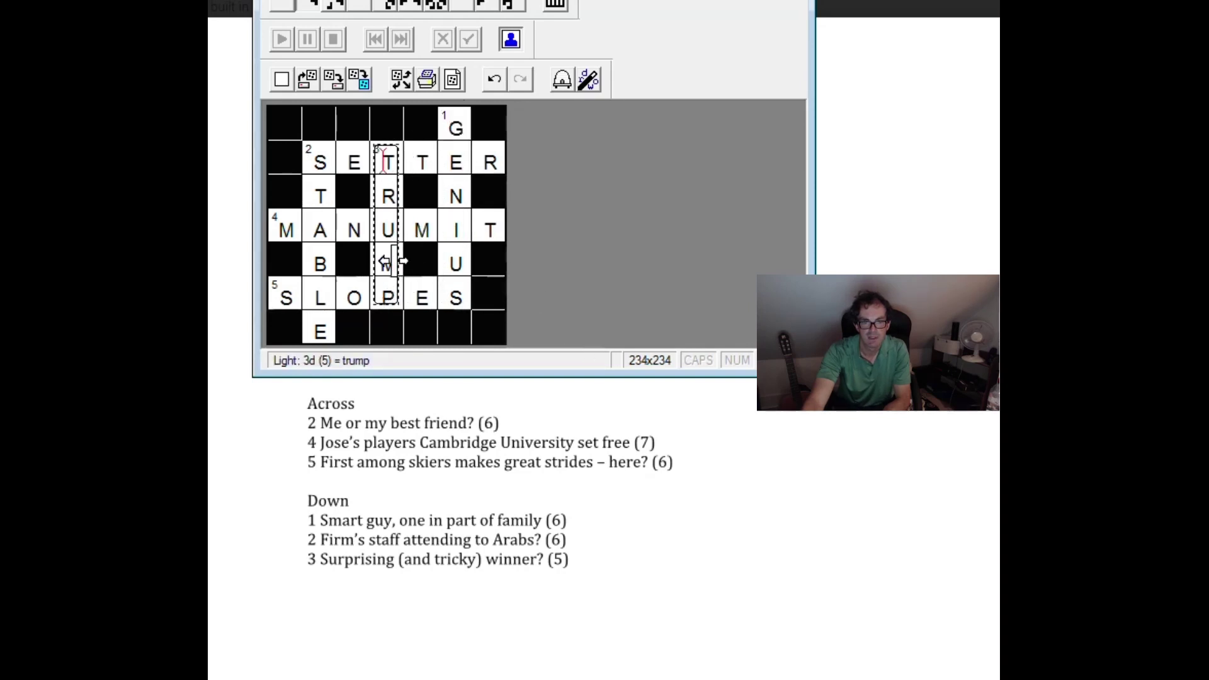